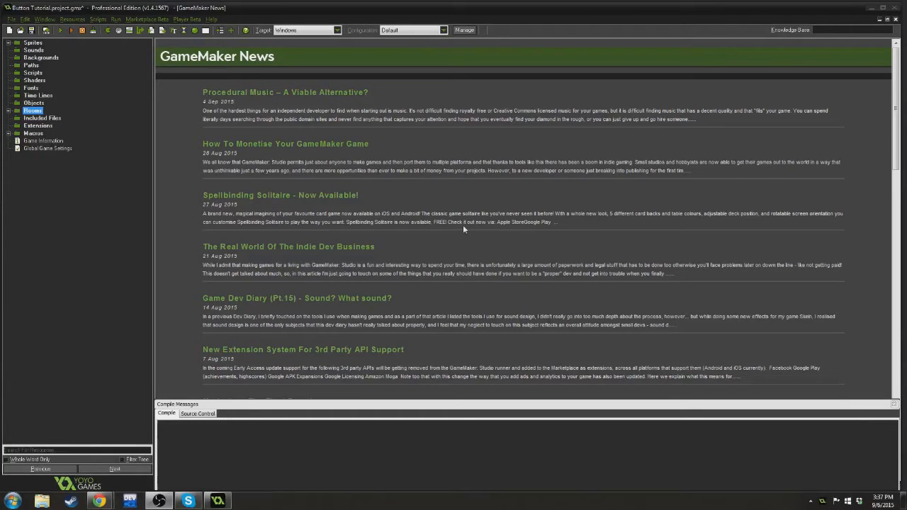
# Maximize the project window and look through the four button sprites in the Buttons group under Sprites.
pyautogui.click(884, 8)
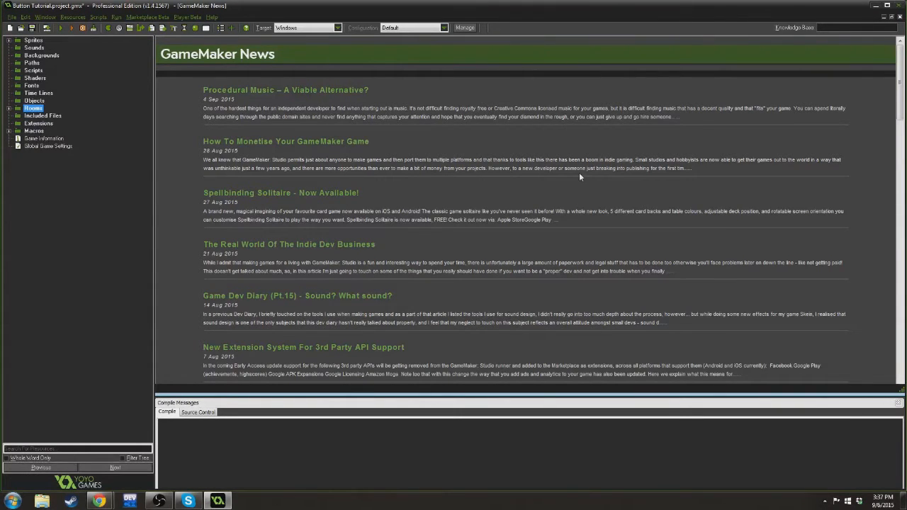
pyautogui.click(9, 40)
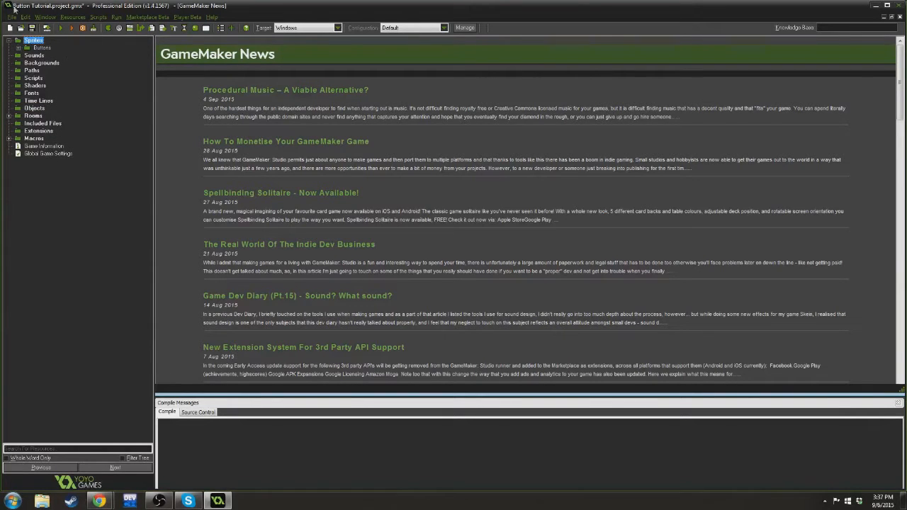
pyautogui.click(38, 49)
pyautogui.click(18, 48)
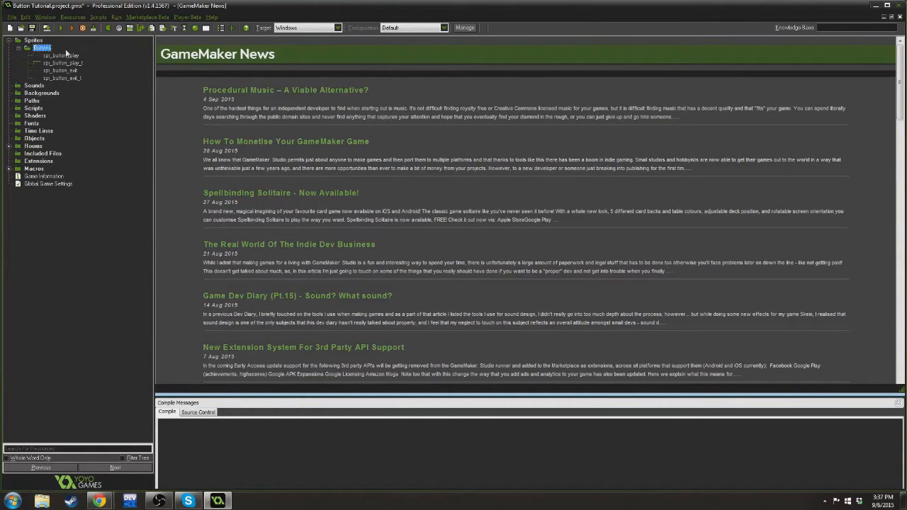
pyautogui.click(61, 55)
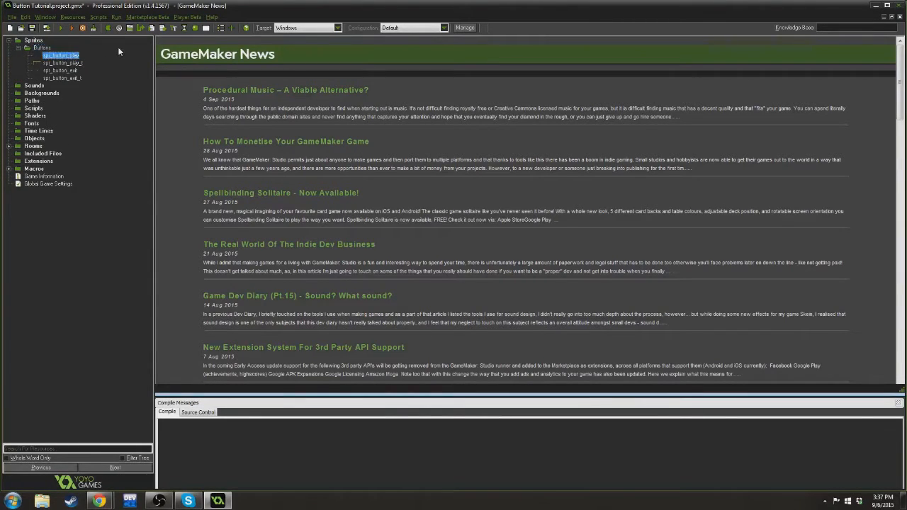
pyautogui.click(74, 63)
pyautogui.click(71, 70)
pyautogui.click(80, 78)
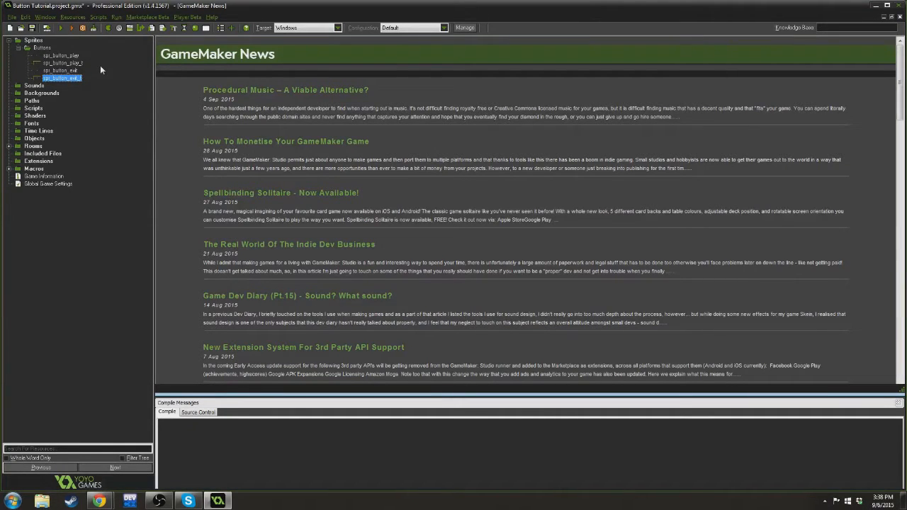
# Examine the image of the spr_button_play sprite in the image editor and close its editors and properties.
pyautogui.doubleClick(75, 56)
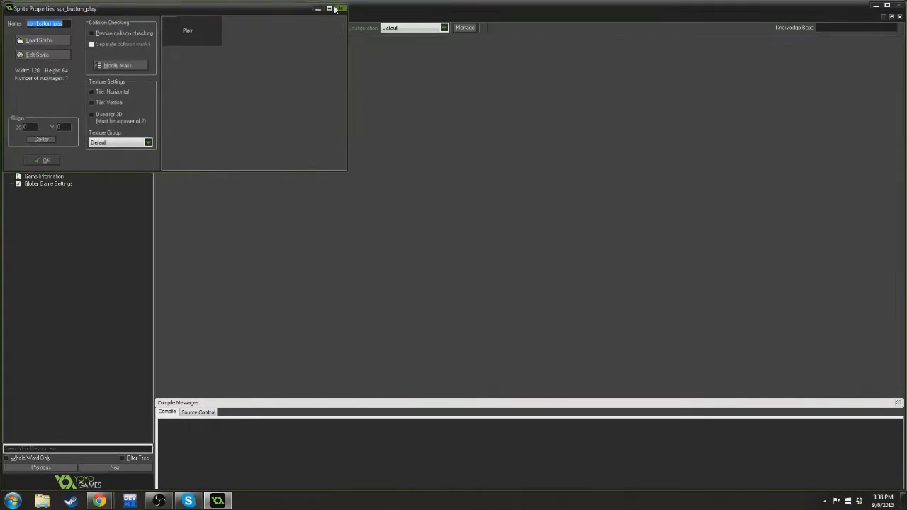
pyautogui.click(342, 7)
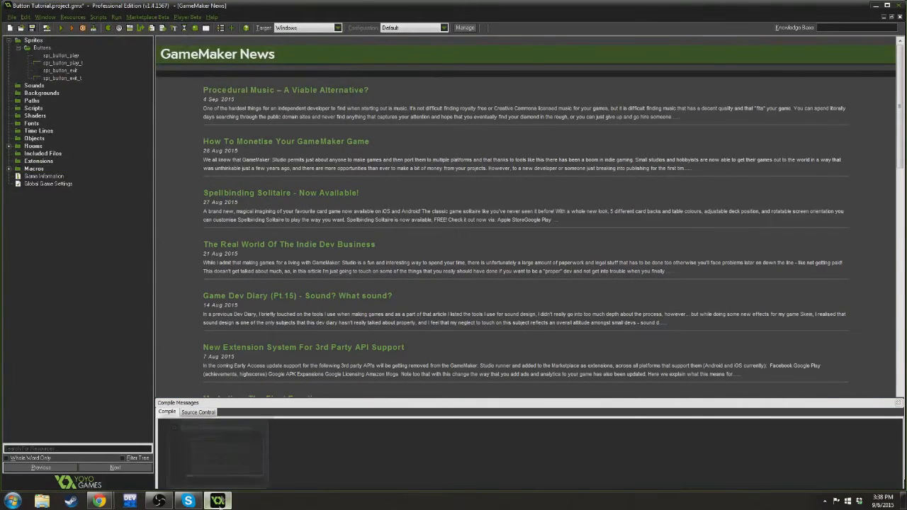
pyautogui.doubleClick(61, 55)
pyautogui.click(326, 8)
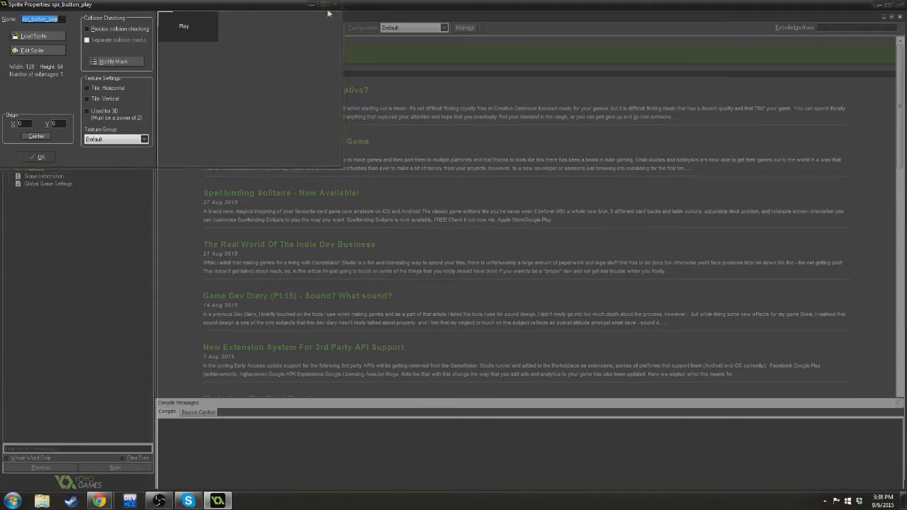
pyautogui.click(35, 50)
pyautogui.doubleClick(374, 141)
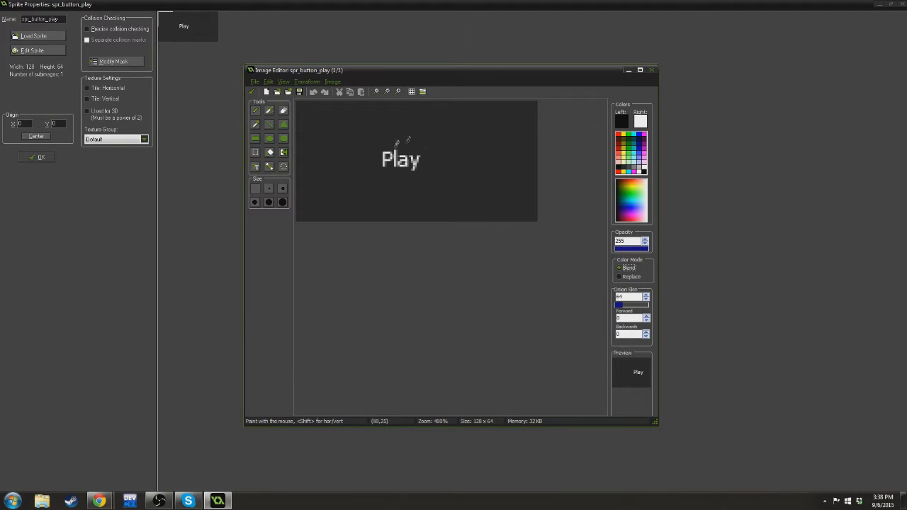
pyautogui.click(251, 91)
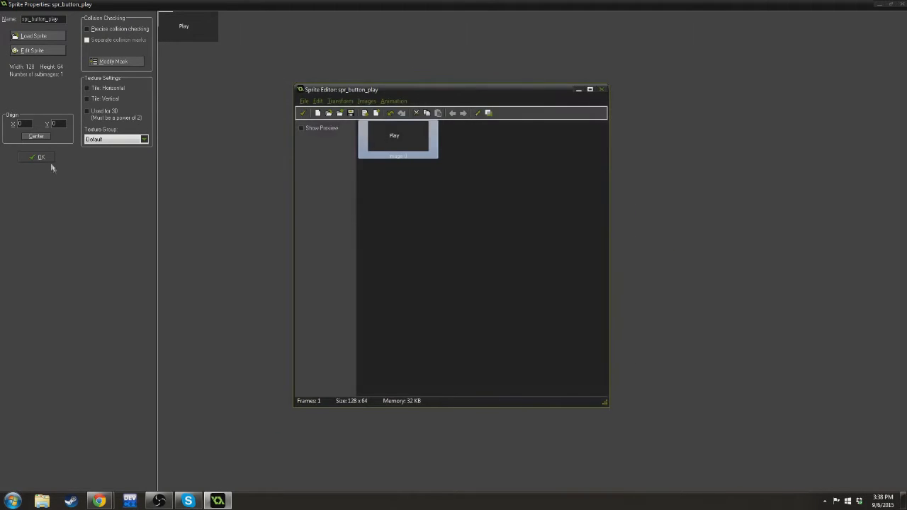
pyautogui.click(302, 113)
pyautogui.click(43, 158)
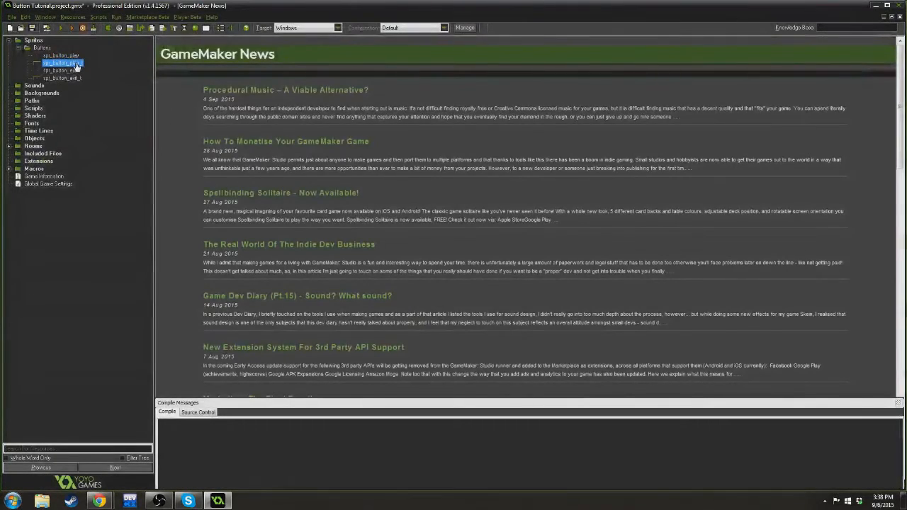
# Examine the image of the spr_button_play_t sprite in the image editor and close its editors and properties.
pyautogui.doubleClick(76, 65)
pyautogui.click(36, 55)
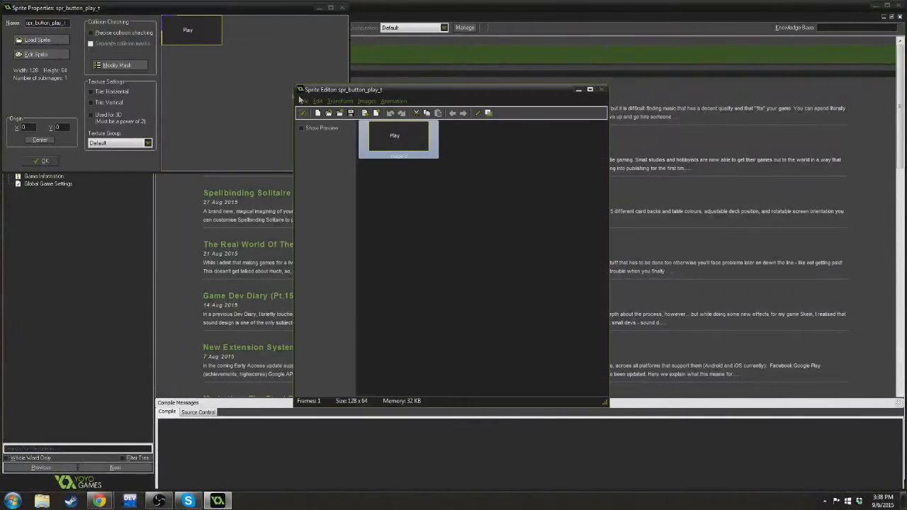
pyautogui.doubleClick(398, 137)
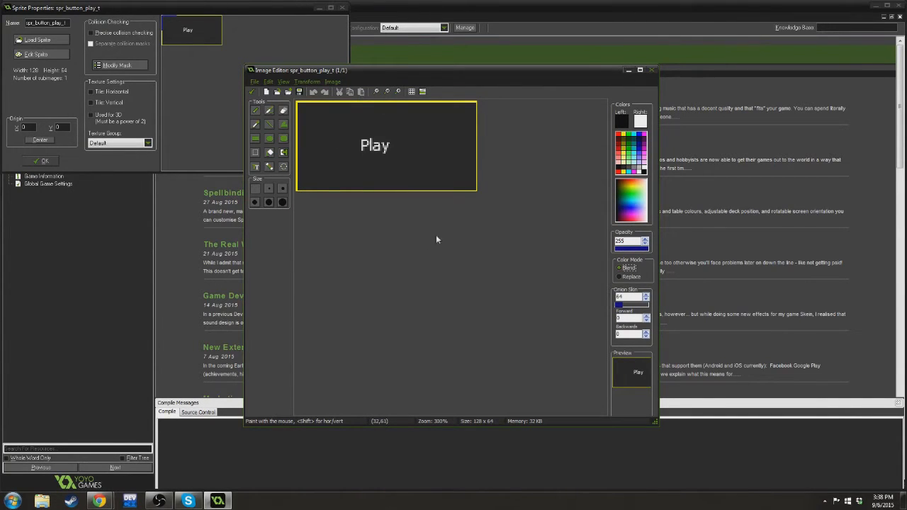
pyautogui.click(251, 91)
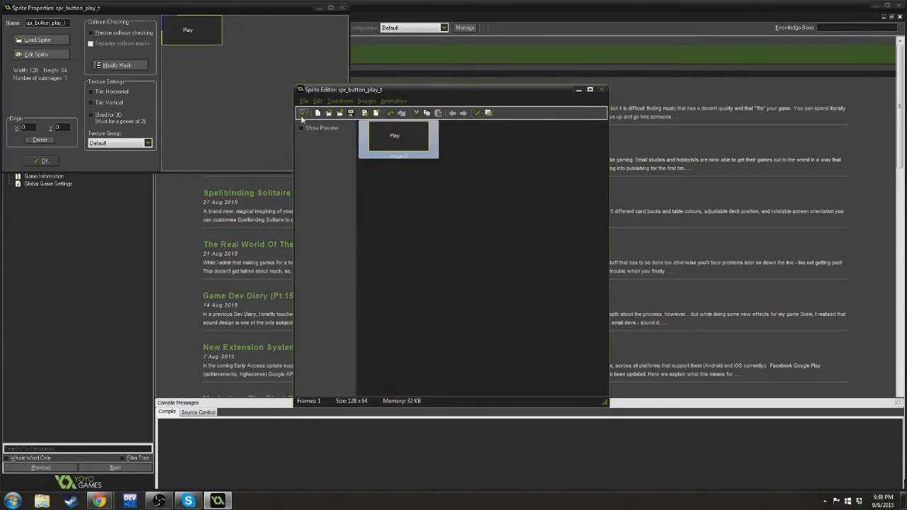
pyautogui.click(303, 94)
pyautogui.click(35, 163)
# Examine the image of the spr_button_exit sprite in the image editor and close its editors and properties.
pyautogui.doubleClick(47, 67)
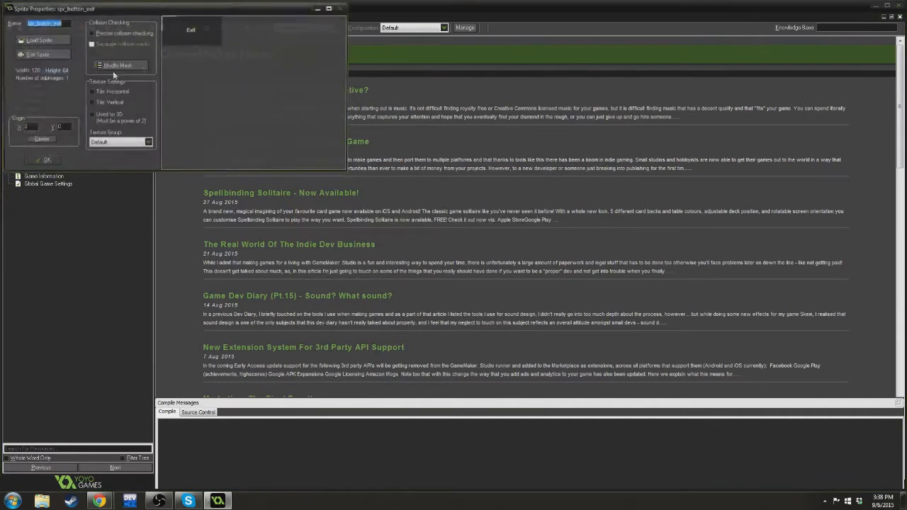
pyautogui.click(37, 54)
pyautogui.doubleClick(394, 136)
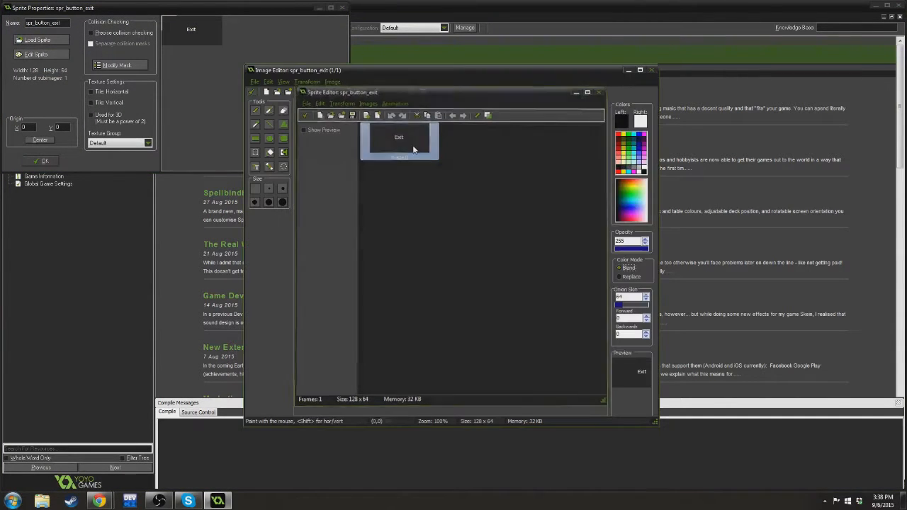
pyautogui.click(252, 92)
pyautogui.click(303, 112)
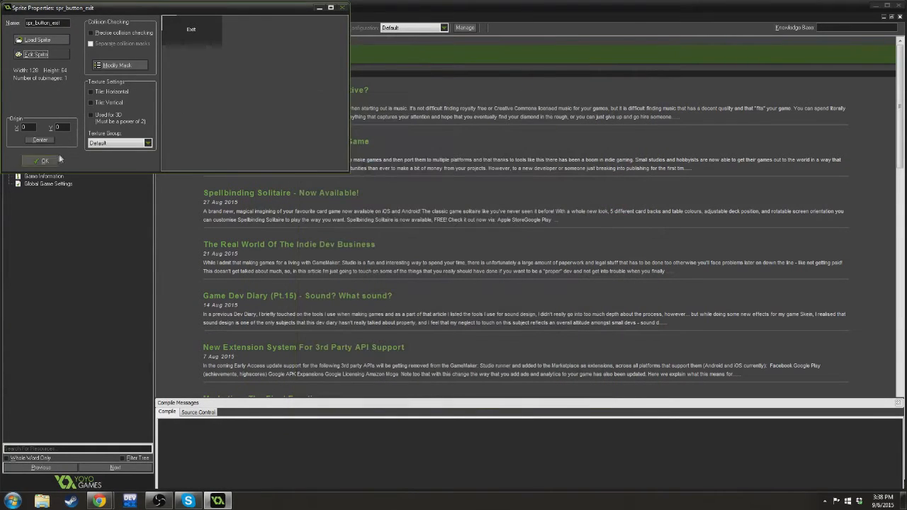
pyautogui.click(40, 161)
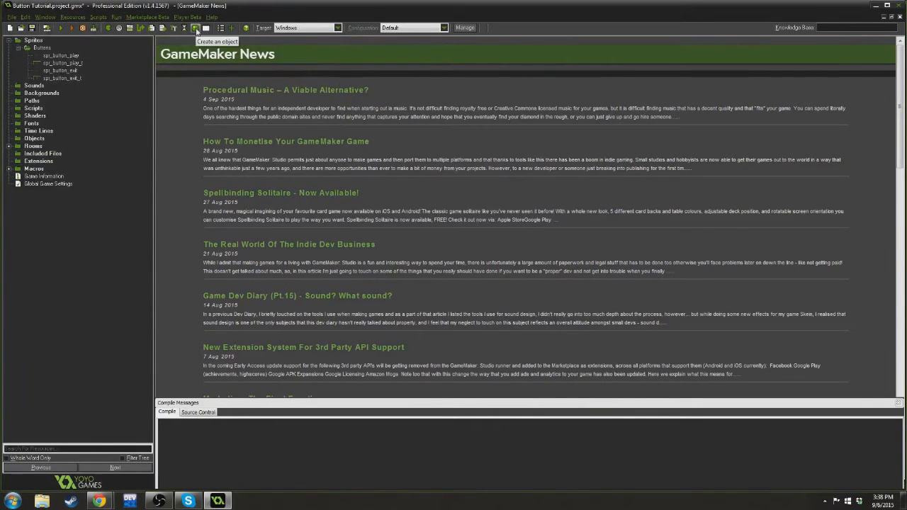
# Create a group named Buttons under Objects in the resource tree.
pyautogui.rightClick(35, 139)
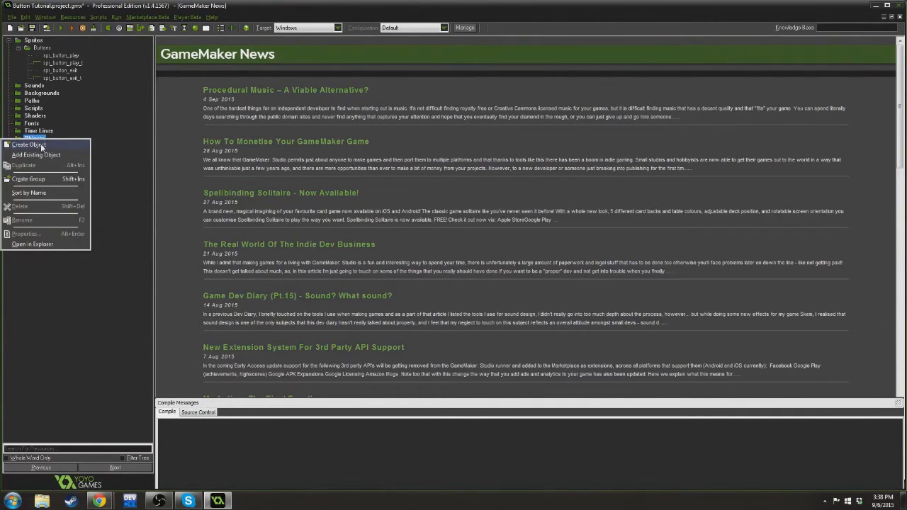
pyautogui.click(73, 180)
pyautogui.write('Buttons')
pyautogui.press('Return')
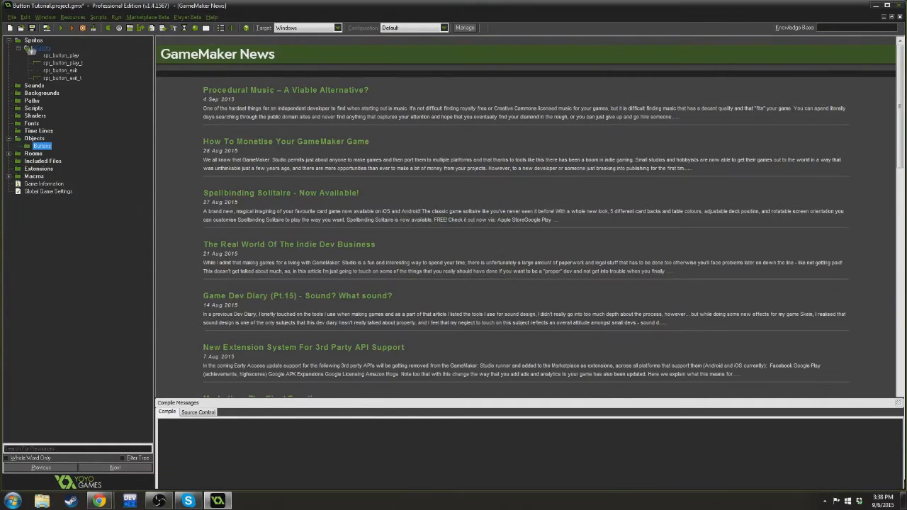
# Create an object in the Buttons object group and name it obj_button_play.
pyautogui.rightClick(41, 146)
pyautogui.click(57, 153)
pyautogui.write('obj_button_play')
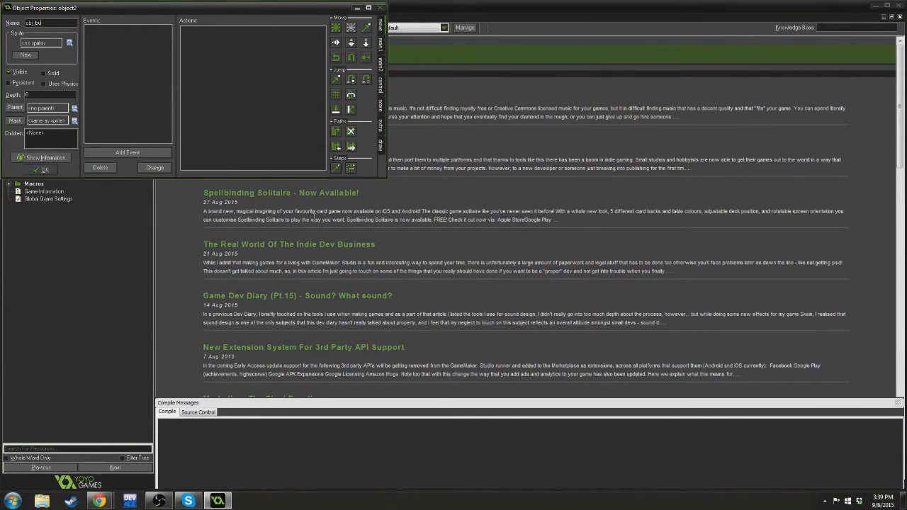
# Add Left Pressed, Mouse Enter and Mouse Leave events to obj_button_play and maximize its properties window.
pyautogui.click(169, 152)
pyautogui.click(474, 202)
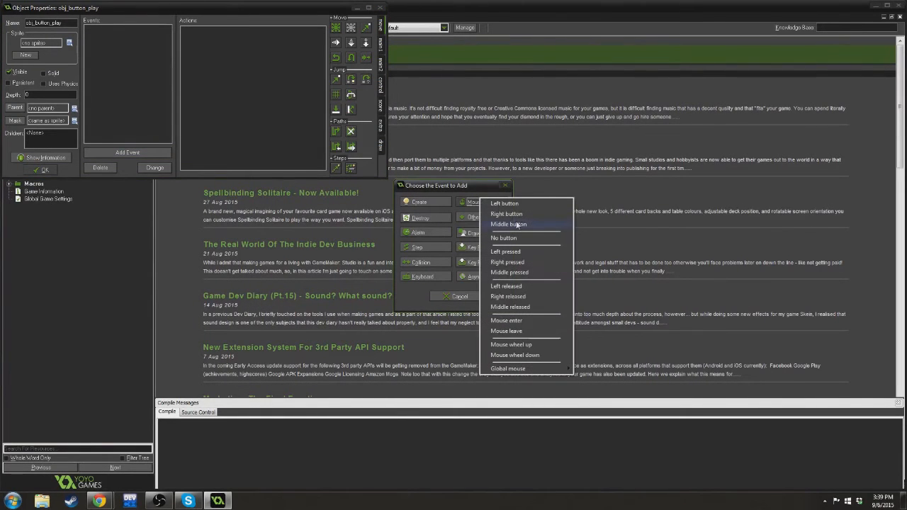
pyautogui.click(517, 253)
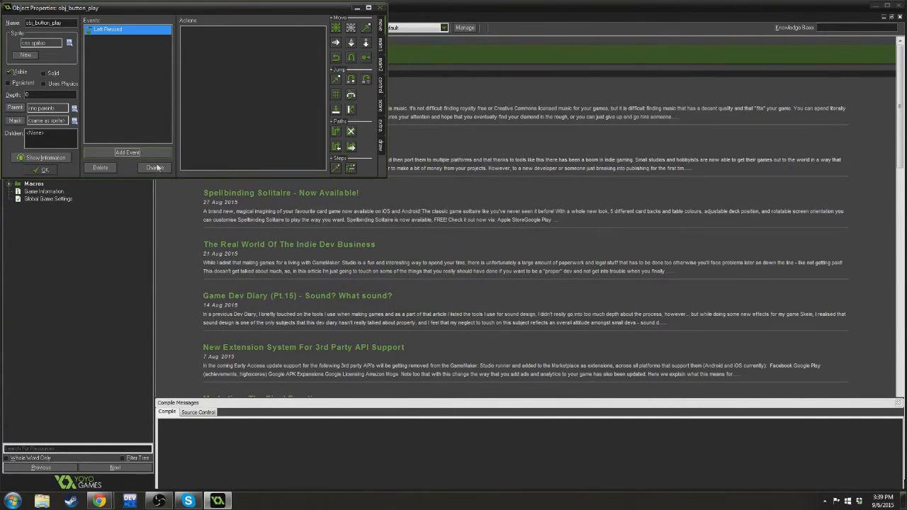
pyautogui.click(481, 202)
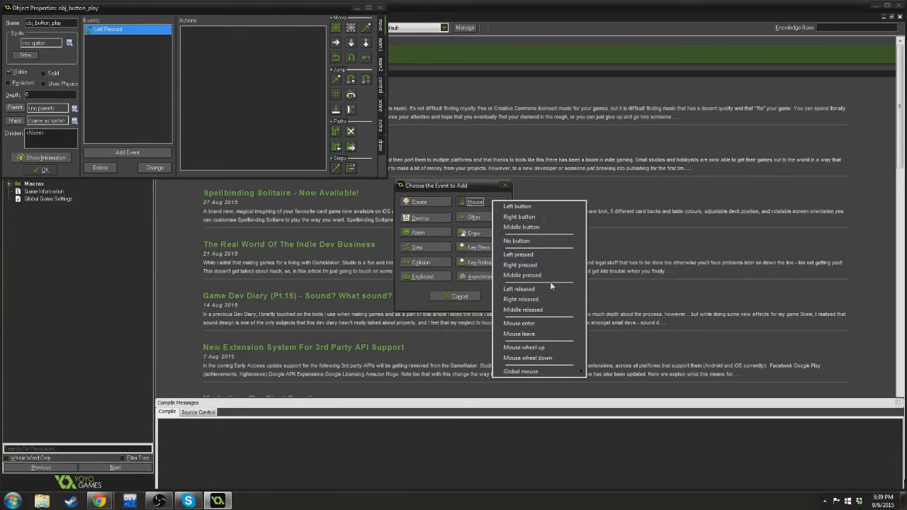
pyautogui.click(519, 323)
pyautogui.click(128, 152)
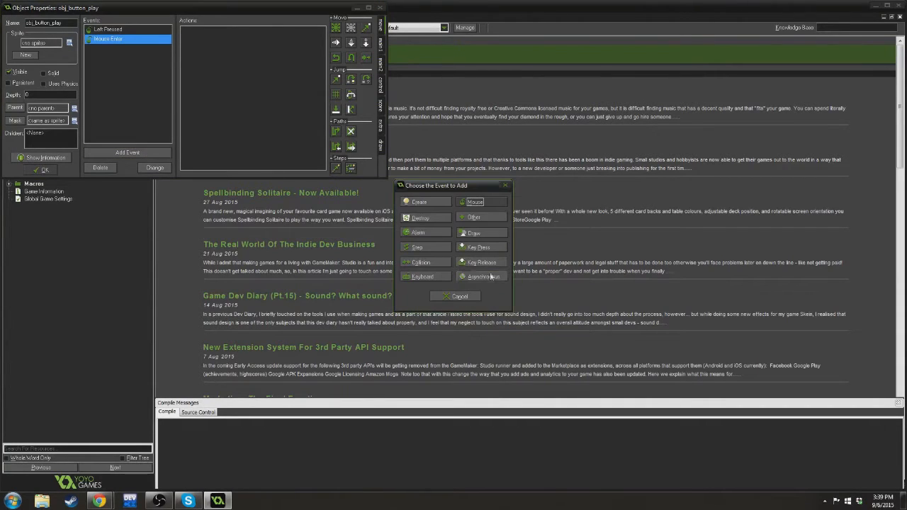
pyautogui.click(487, 204)
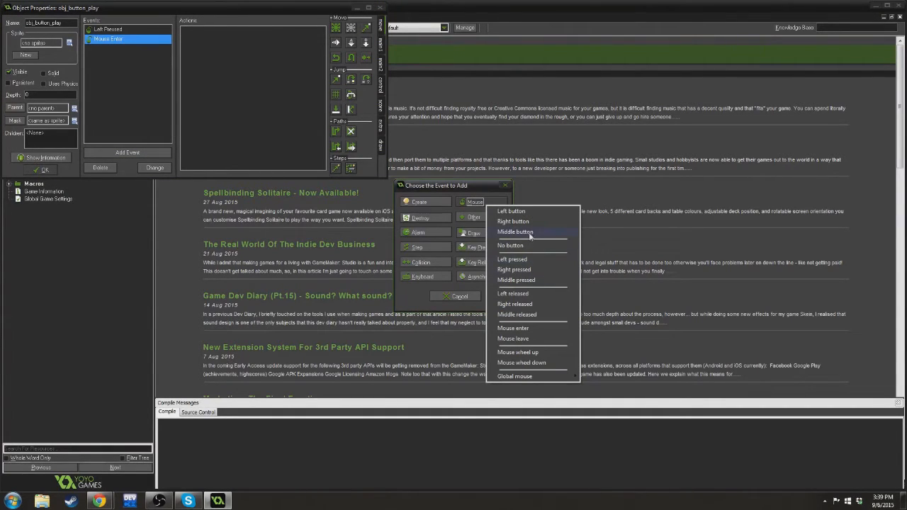
pyautogui.click(513, 338)
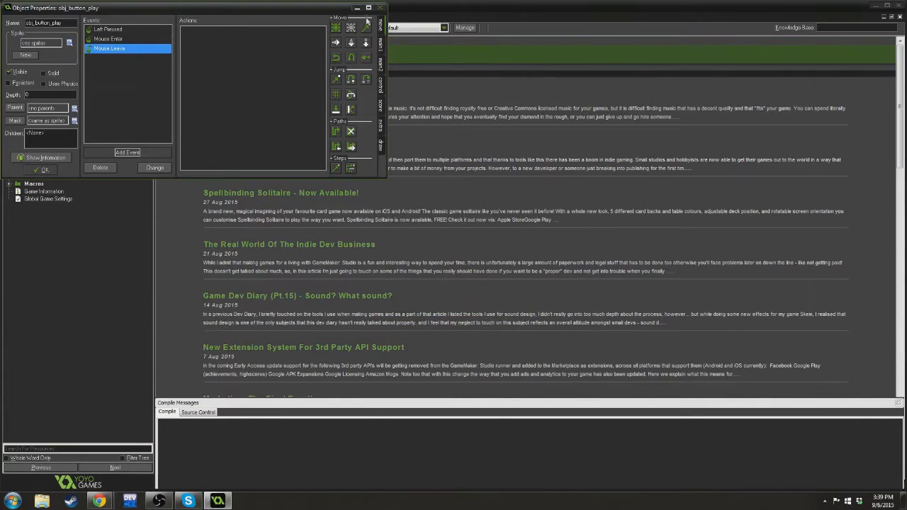
pyautogui.click(367, 7)
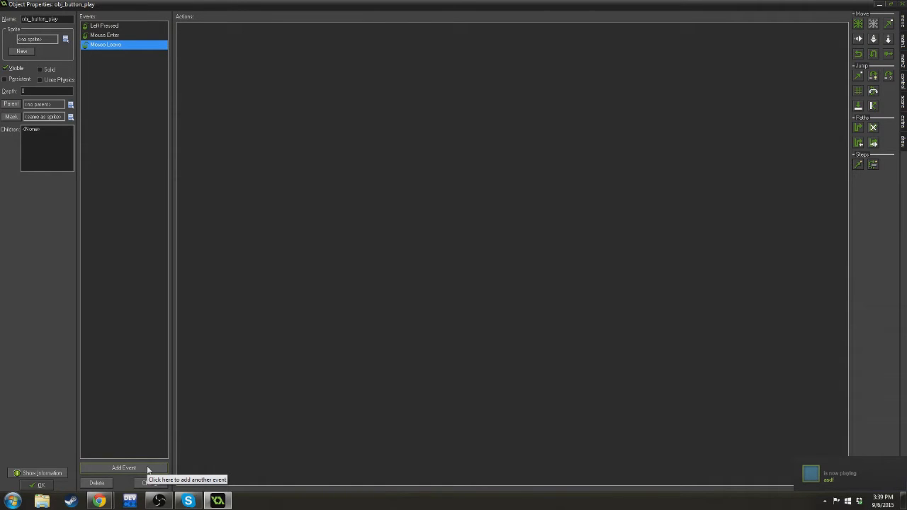
# Exit the Steam client running in the background.
pyautogui.rightClick(70, 501)
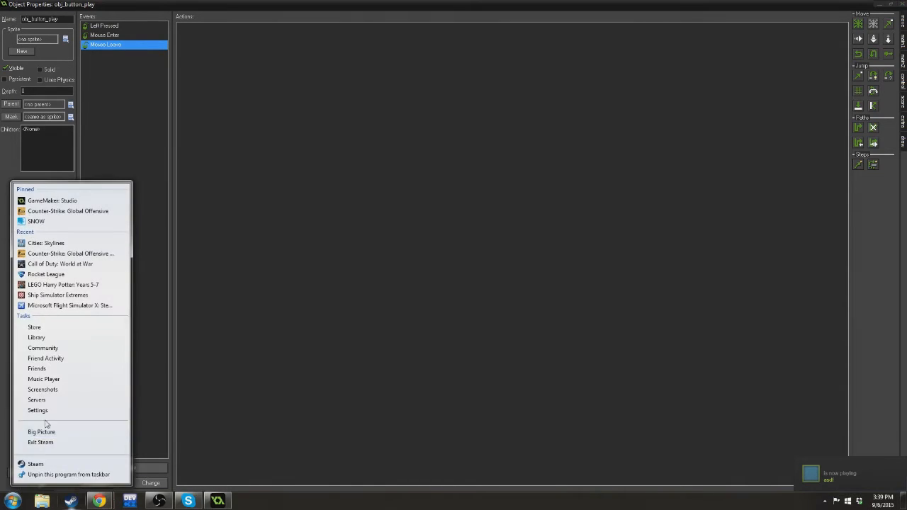
pyautogui.click(43, 442)
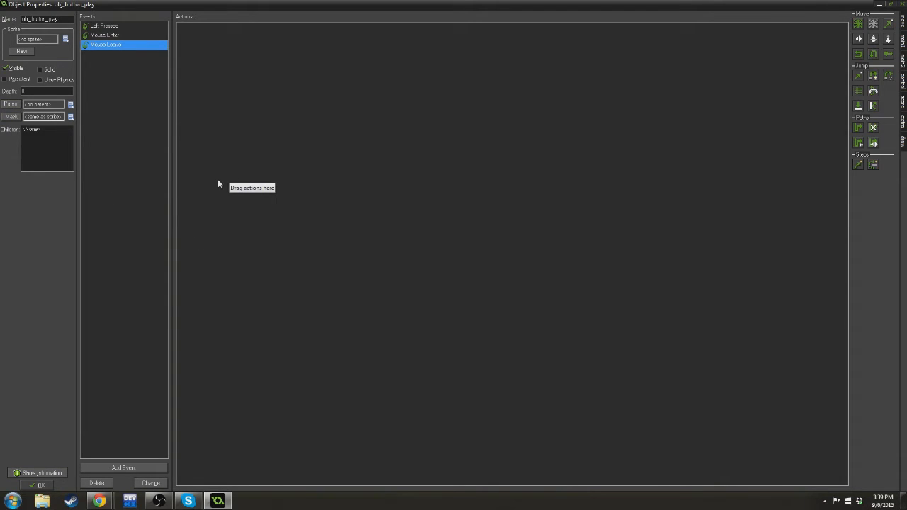
# Select the Mouse Enter event and assign the spr_button_play sprite from the Buttons group to obj_button_play.
pyautogui.click(124, 34)
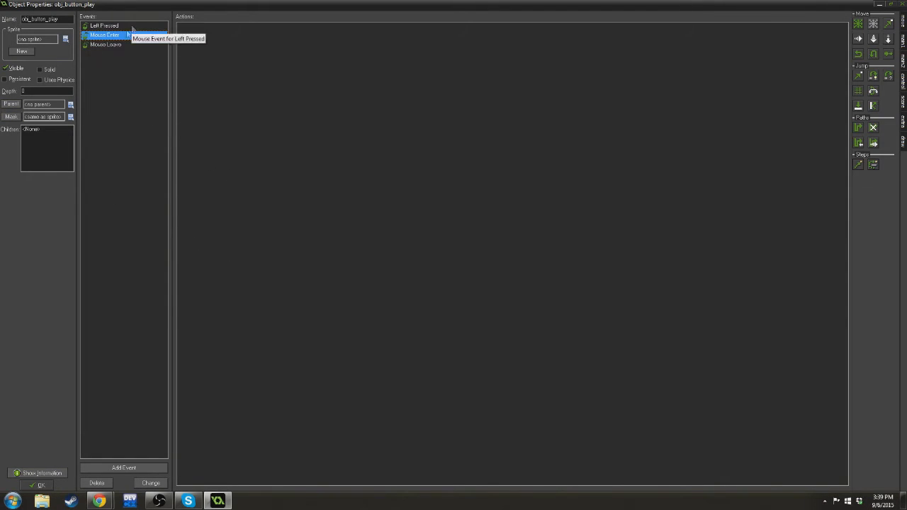
pyautogui.click(65, 39)
pyautogui.moveTo(99, 55)
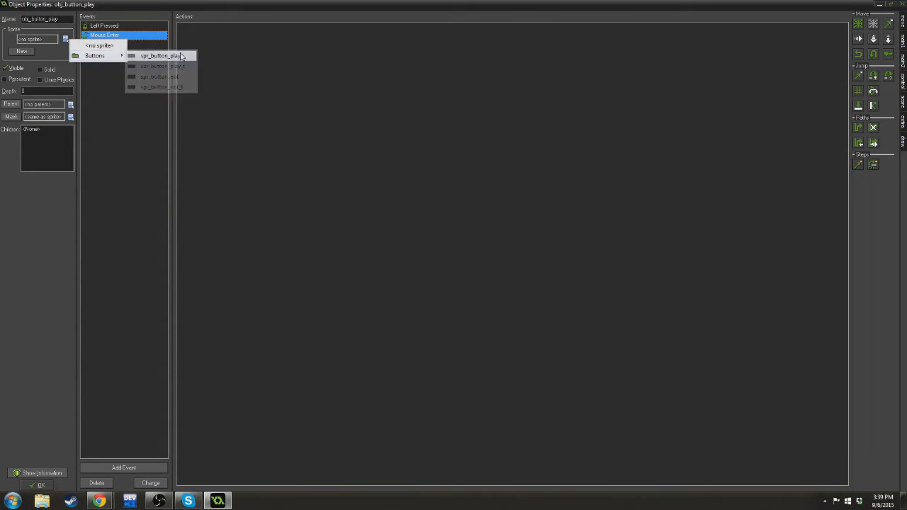
pyautogui.click(160, 55)
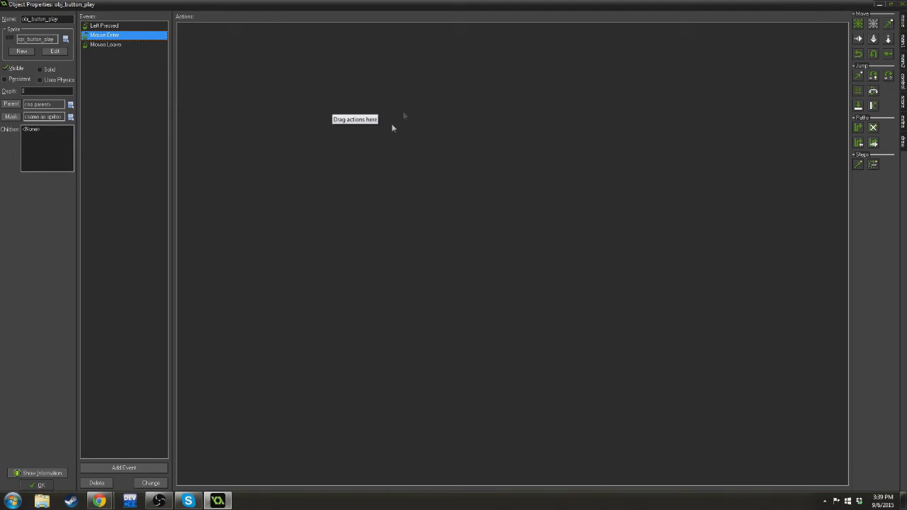
# Add an action that goes to the next room to the Left Pressed event of obj_button_play.
pyautogui.click(902, 85)
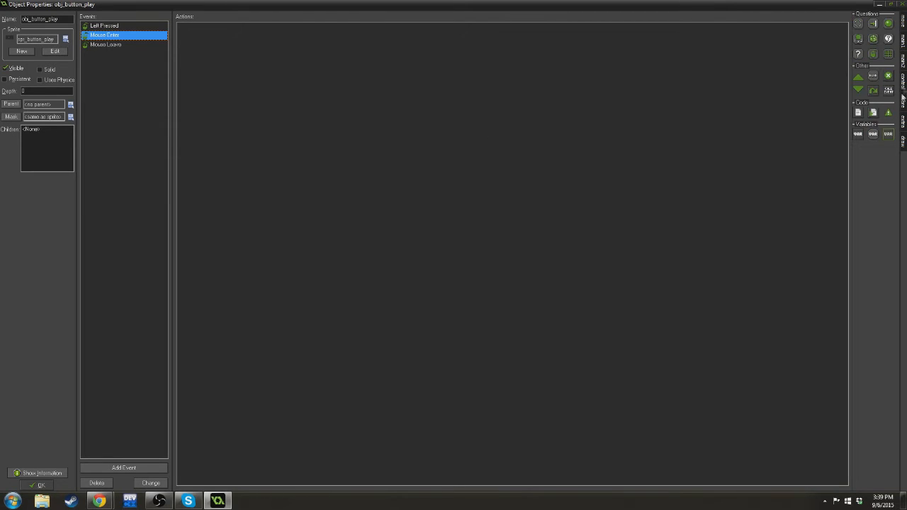
pyautogui.click(903, 57)
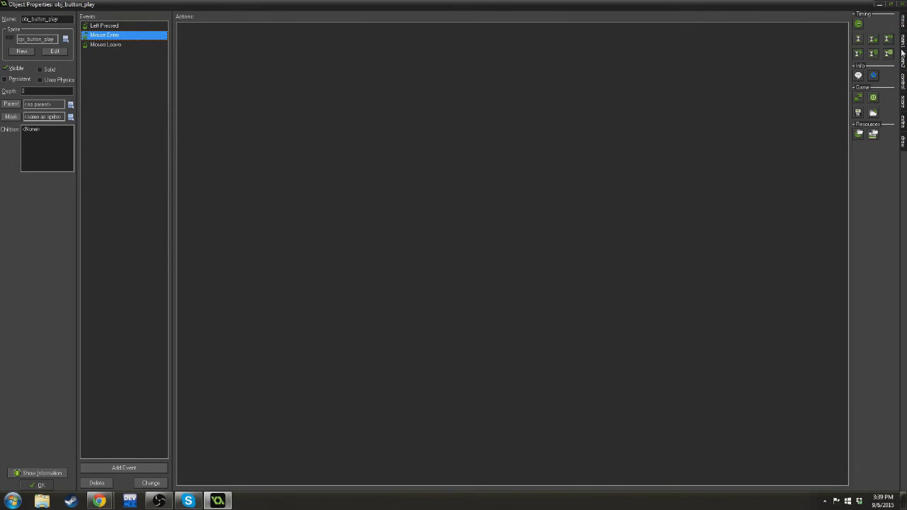
pyautogui.click(145, 25)
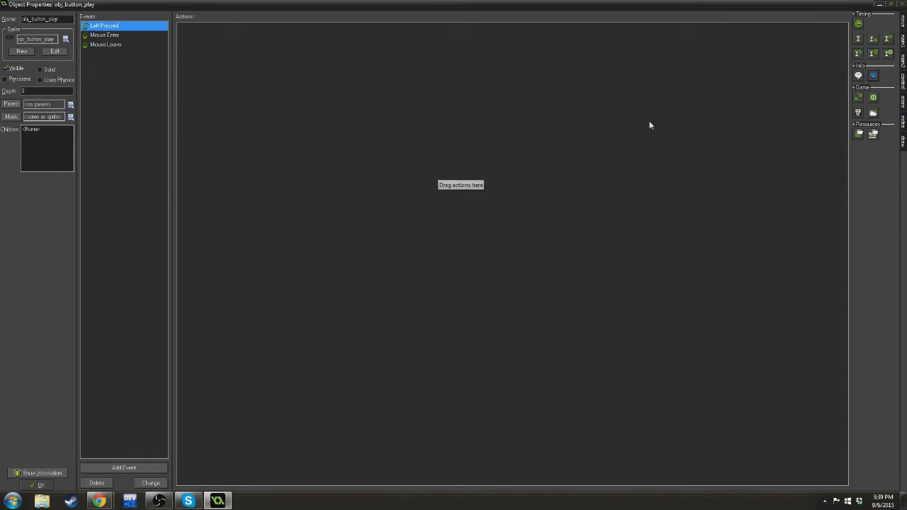
pyautogui.click(903, 103)
pyautogui.click(903, 84)
pyautogui.click(903, 62)
pyautogui.click(905, 46)
pyautogui.moveTo(873, 104); pyautogui.dragTo(779, 115)
# Add a Change Sprite action to the Mouse Enter event, applied to Self with the sprite spr_button_play_t.
pyautogui.click(126, 35)
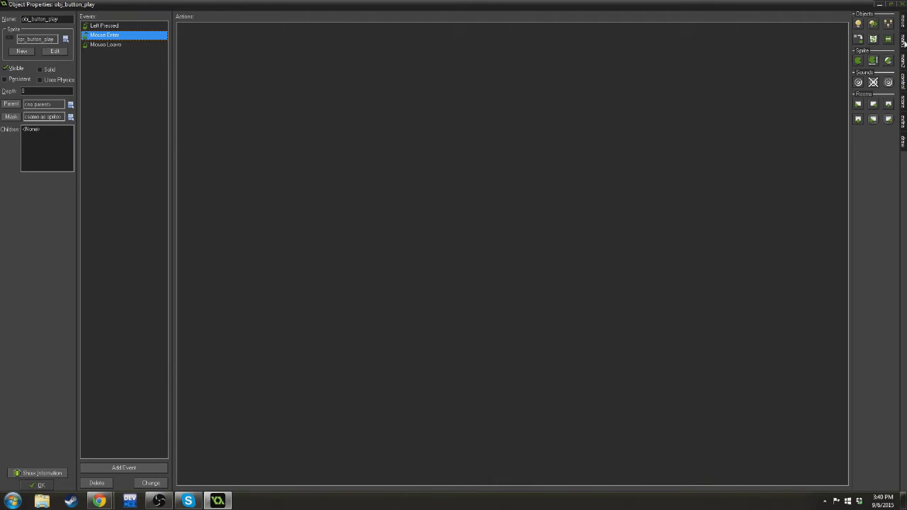
pyautogui.moveTo(859, 62); pyautogui.dragTo(562, 77)
pyautogui.click(516, 231)
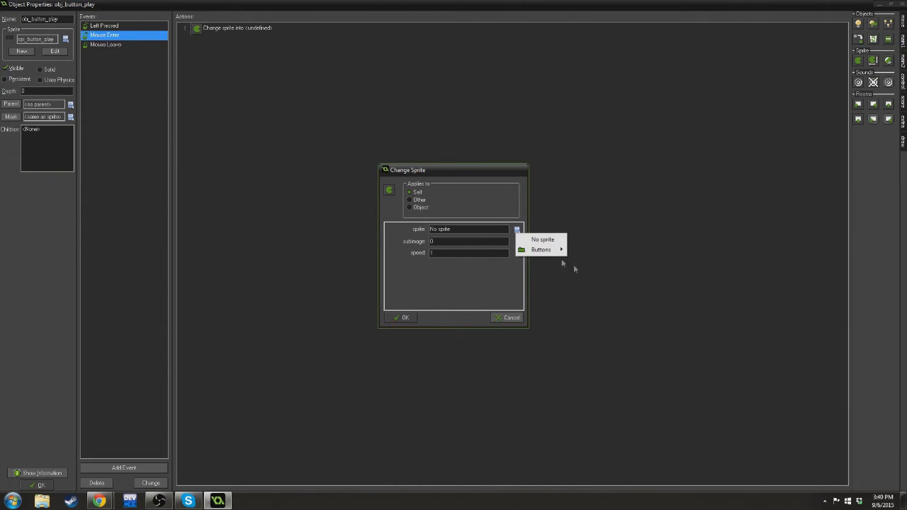
pyautogui.moveTo(547, 249)
pyautogui.click(599, 261)
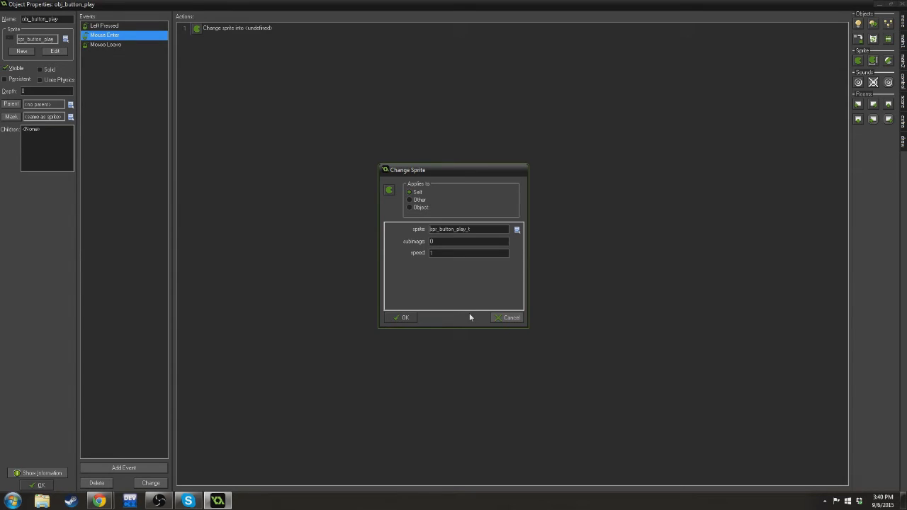
pyautogui.click(406, 316)
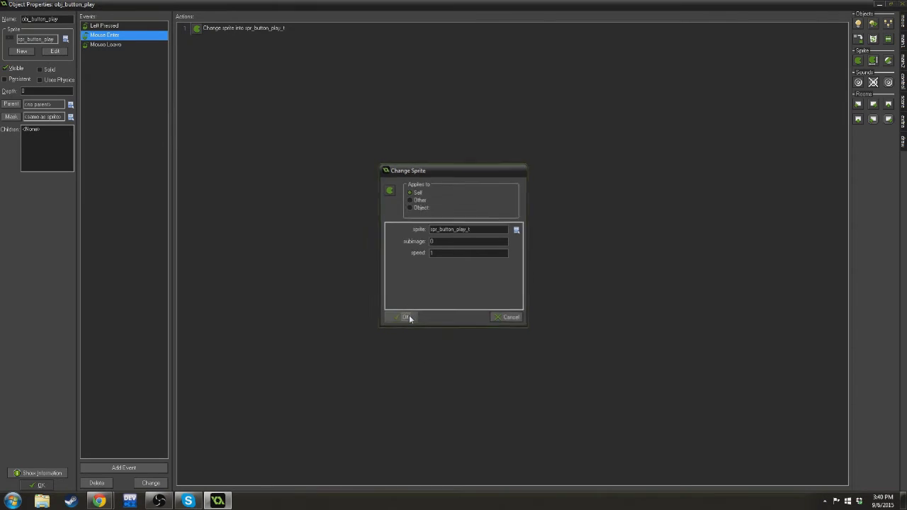
# Copy the Change Sprite action from the Mouse Enter event into the Mouse Leave event.
pyautogui.click(209, 30)
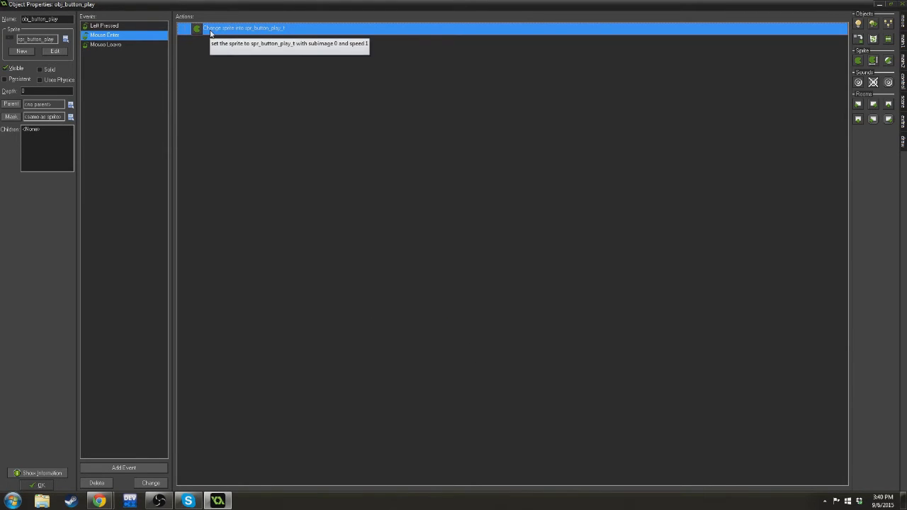
pyautogui.click(142, 45)
pyautogui.hotkey('ctrl', 'v')
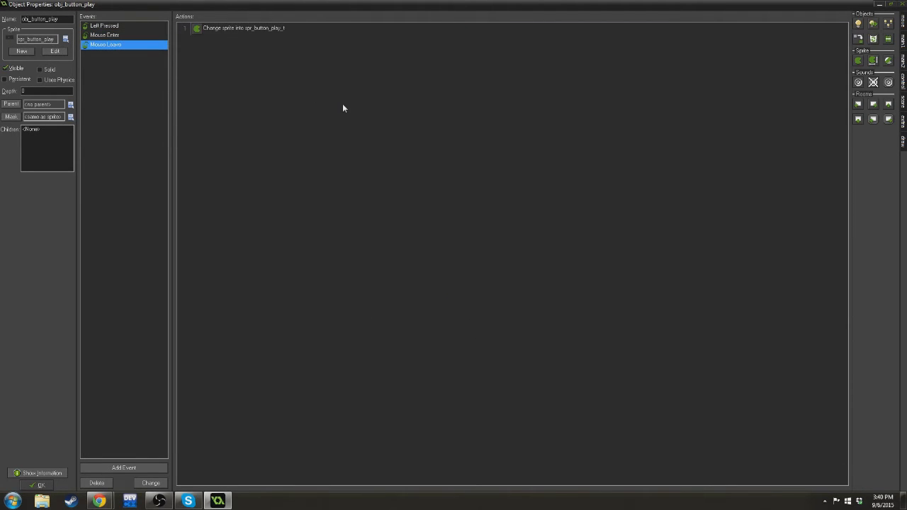
# Set the Mouse Leave action's sprite to spr_button_play and confirm the properties of obj_button_play.
pyautogui.click(281, 31)
pyautogui.doubleClick(282, 31)
pyautogui.click(516, 229)
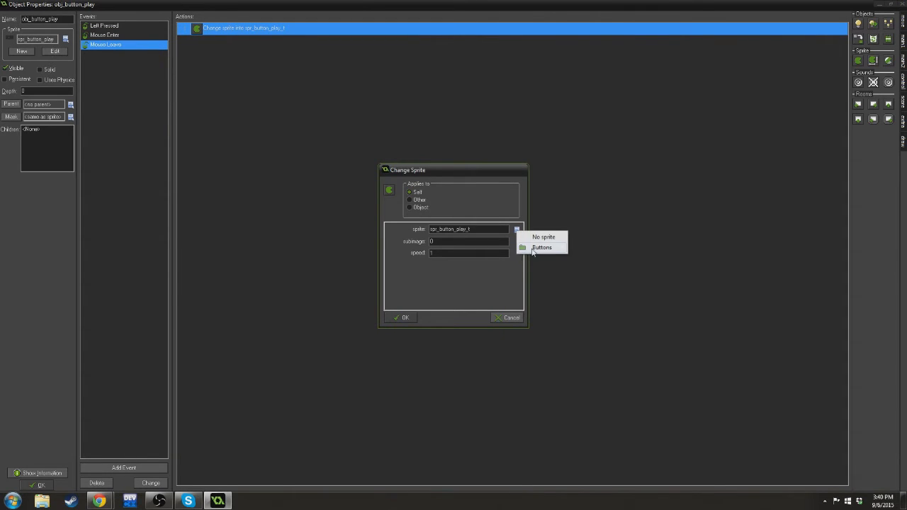
pyautogui.moveTo(538, 247)
pyautogui.click(604, 247)
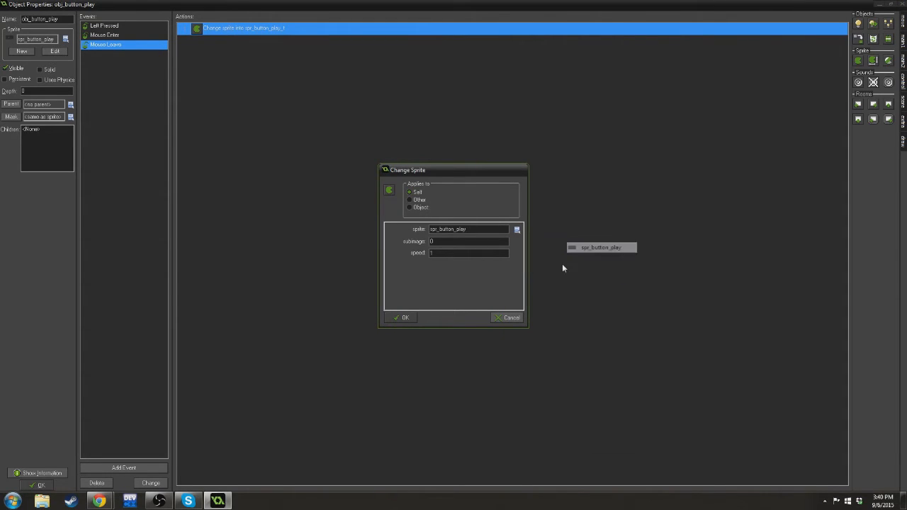
pyautogui.click(401, 317)
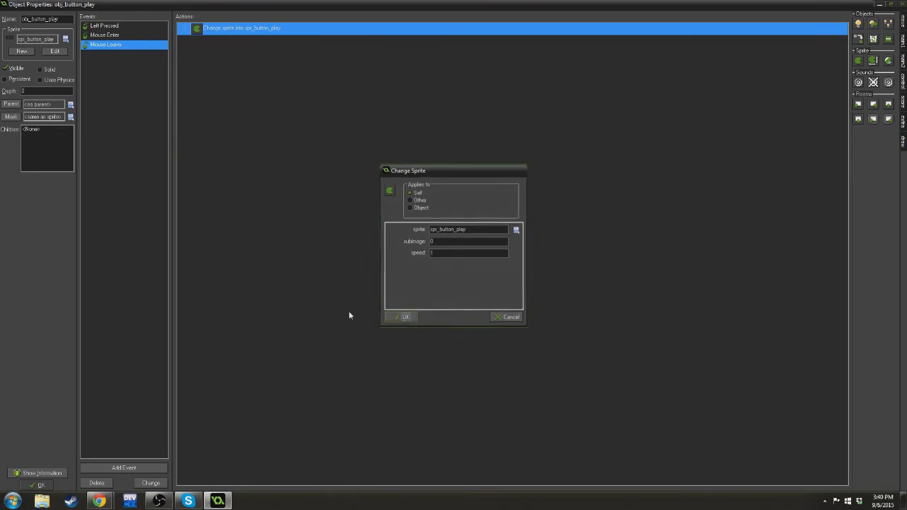
pyautogui.click(51, 486)
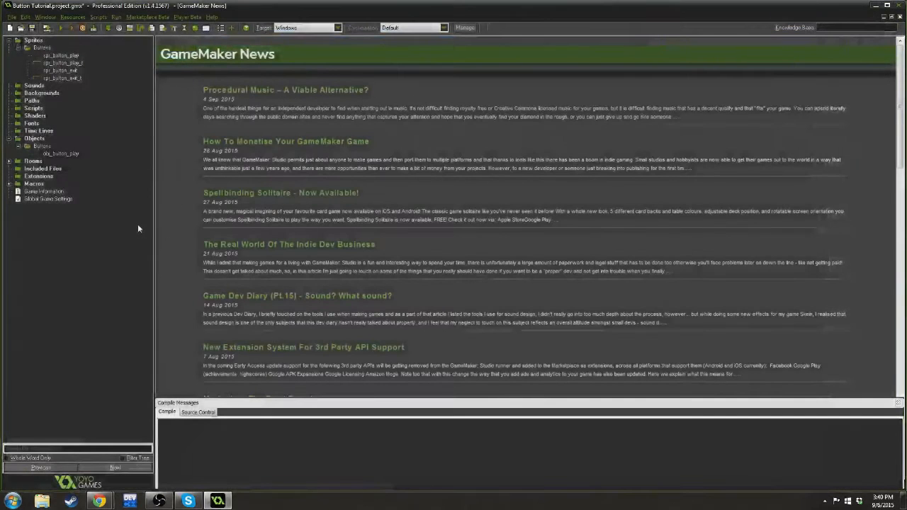
# Duplicate obj_button_play as obj_button_exit and delete the next-room action from its Left Pressed event.
pyautogui.rightClick(75, 154)
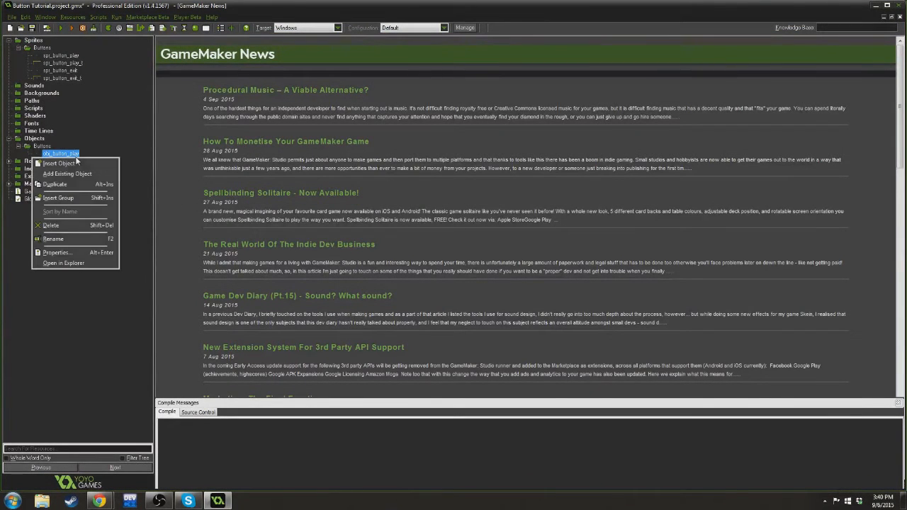
pyautogui.click(80, 185)
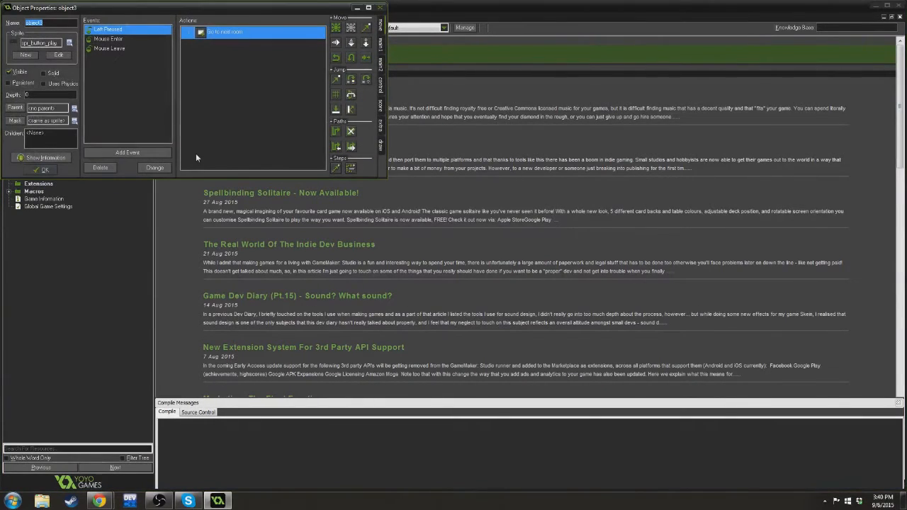
pyautogui.write('obj_button_exit')
pyautogui.click(244, 33)
pyautogui.press('Delete')
# Assign the spr_button_exit sprite from the Buttons group to obj_button_exit.
pyautogui.click(117, 40)
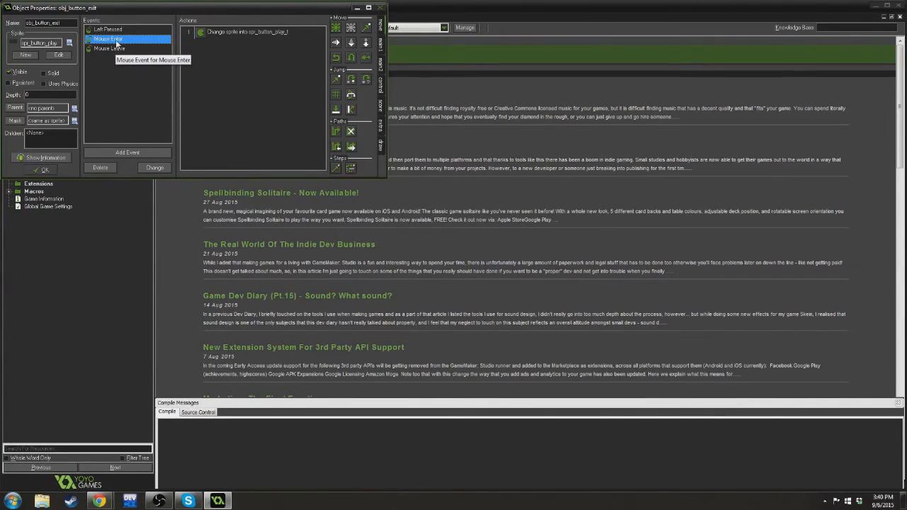
pyautogui.click(69, 43)
pyautogui.moveTo(124, 60)
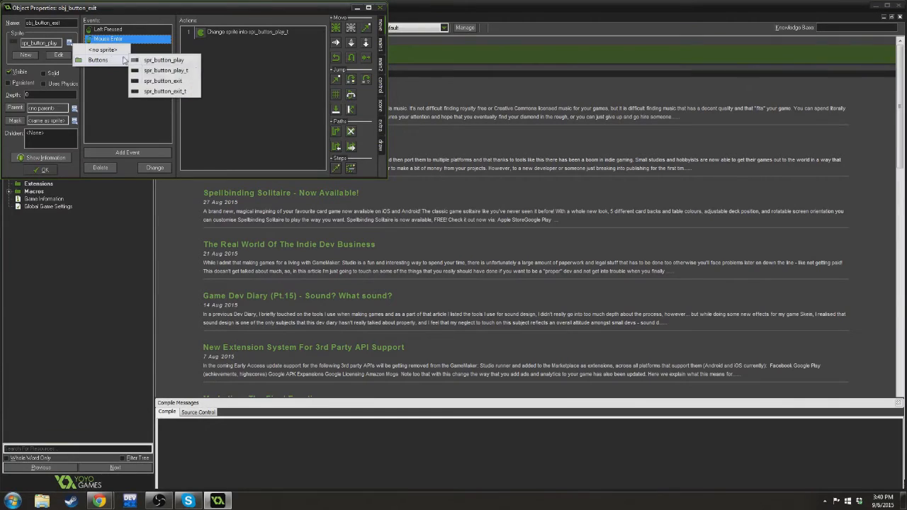
pyautogui.click(196, 85)
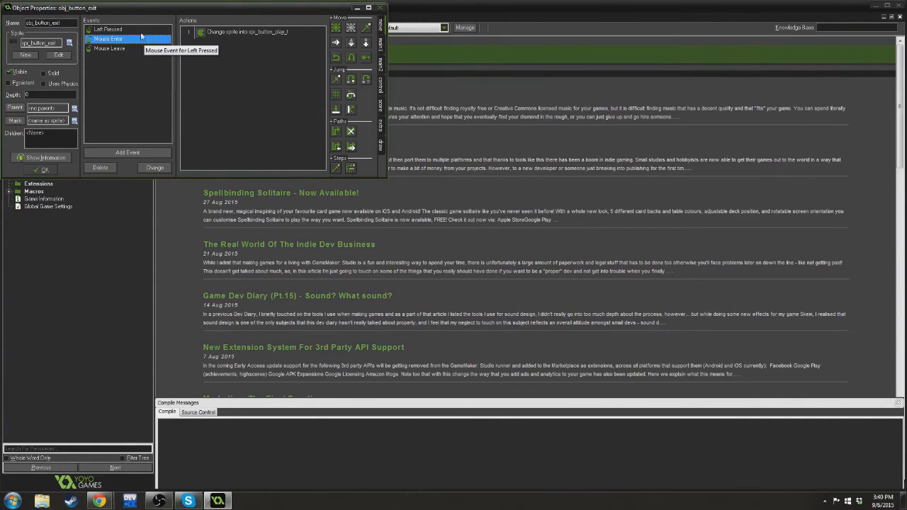
# Maximize the obj_button_exit properties and add an End Game action to its Left Pressed event.
pyautogui.click(136, 30)
pyautogui.click(380, 85)
pyautogui.click(368, 7)
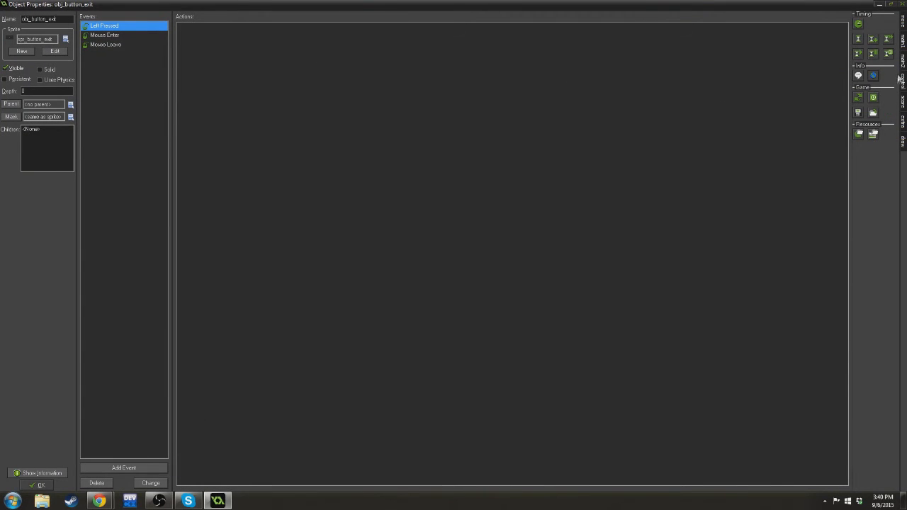
pyautogui.moveTo(872, 97); pyautogui.dragTo(375, 67)
# Change the sprite in the Mouse Enter action of obj_button_exit to spr_button_exit_t.
pyautogui.click(112, 35)
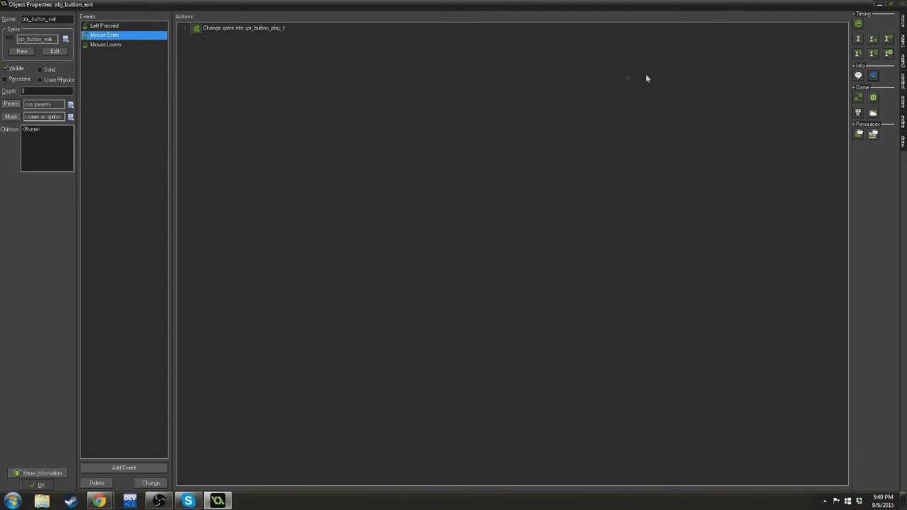
pyautogui.doubleClick(267, 28)
pyautogui.click(517, 231)
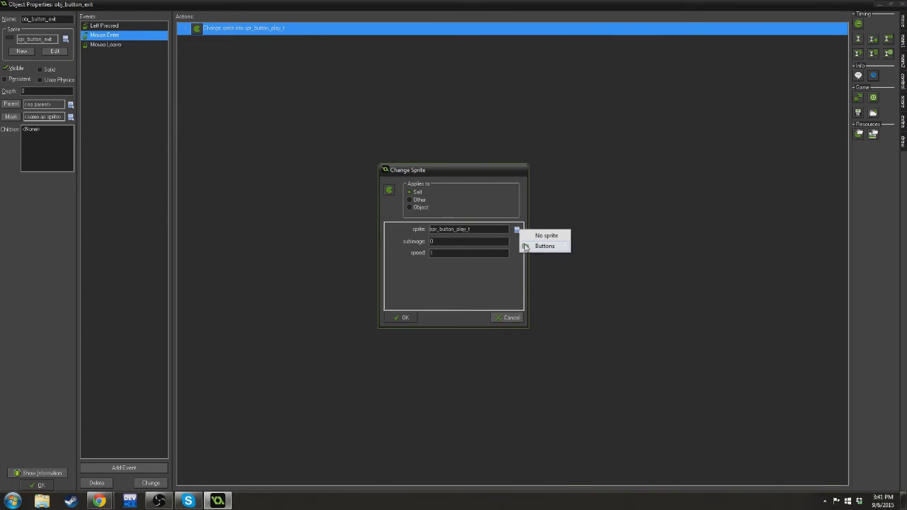
pyautogui.moveTo(528, 246)
pyautogui.click(624, 277)
pyautogui.click(400, 317)
# Change the sprite in the Mouse Leave action to spr_button_exit and confirm the properties of obj_button_exit.
pyautogui.click(107, 46)
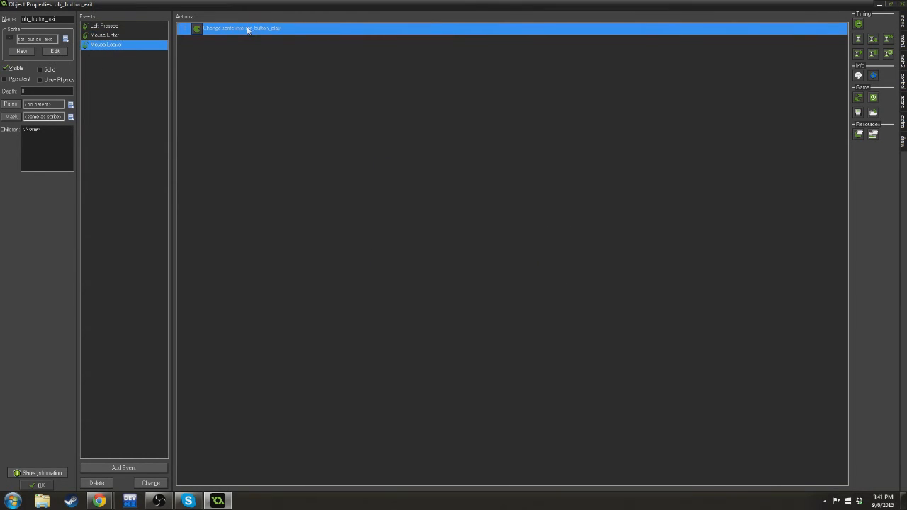
pyautogui.doubleClick(247, 28)
pyautogui.click(517, 230)
pyautogui.moveTo(555, 247)
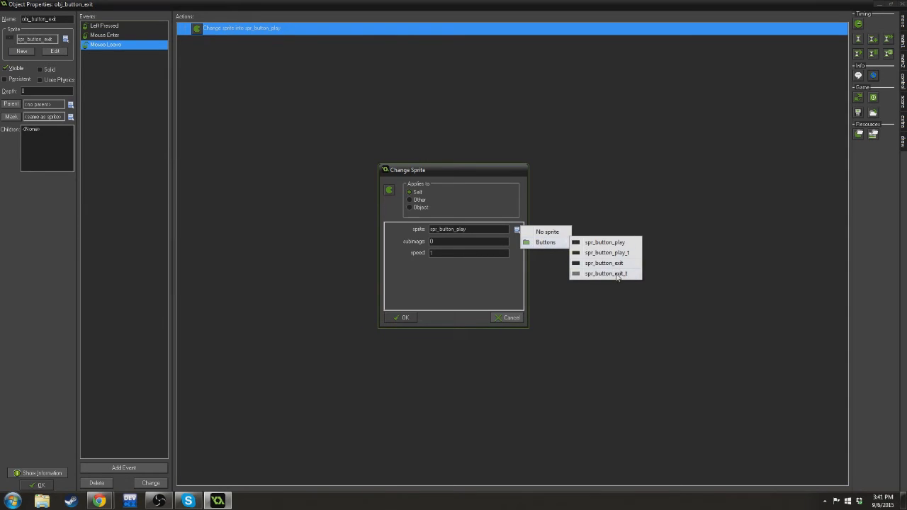
pyautogui.click(620, 262)
pyautogui.click(518, 232)
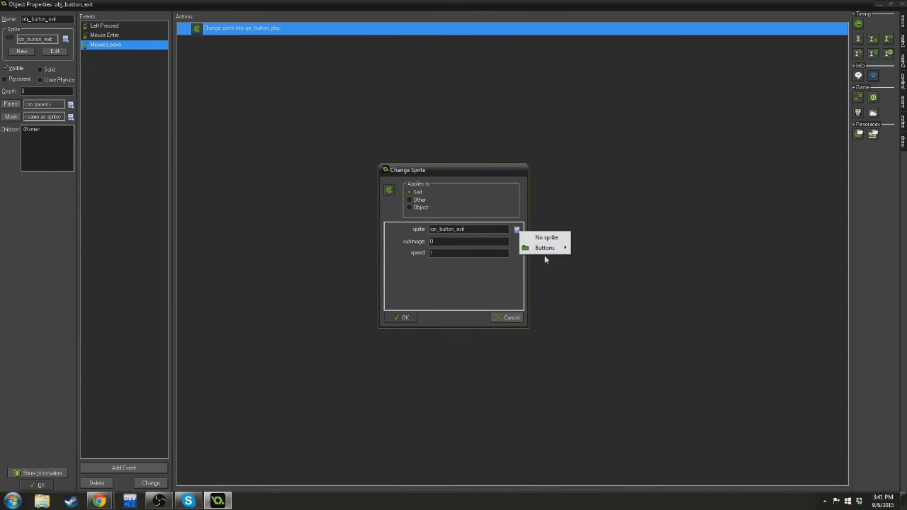
pyautogui.click(408, 319)
pyautogui.click(39, 485)
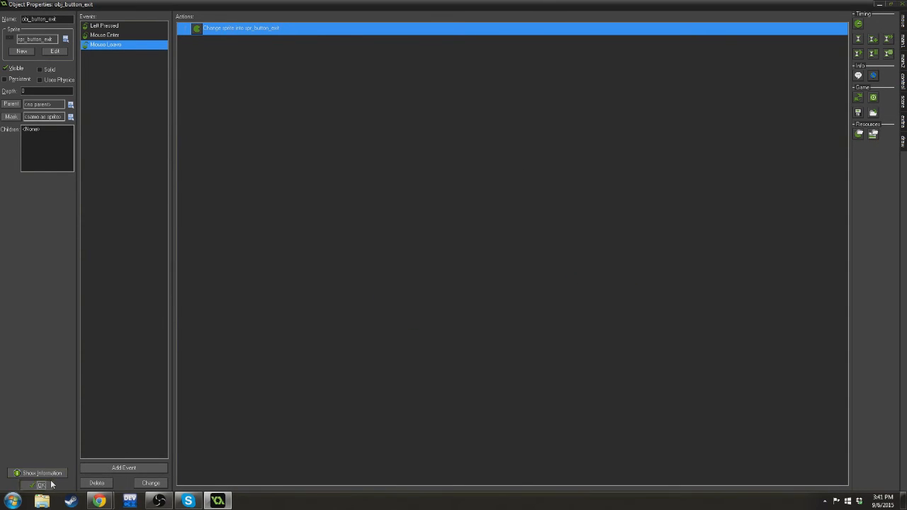
# Expand the Rooms group, open the rm_title room and maximize its properties window.
pyautogui.click(10, 170)
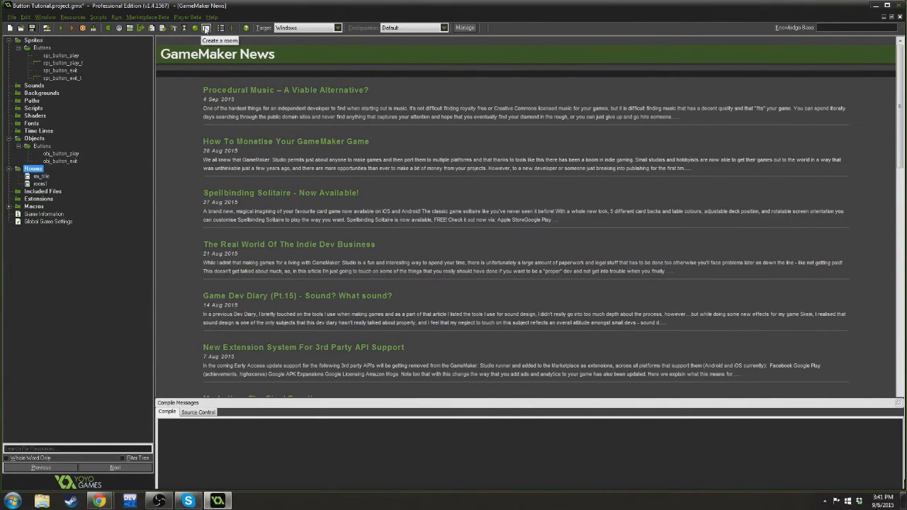
pyautogui.rightClick(27, 170)
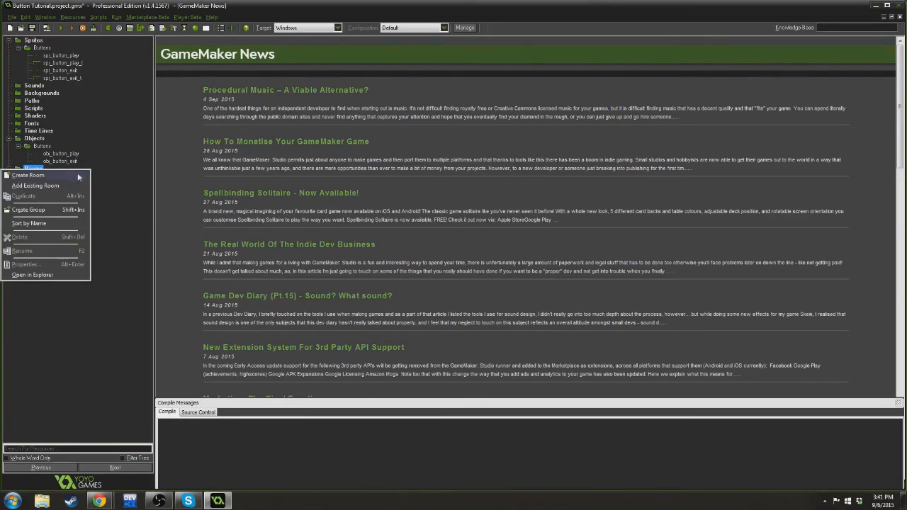
pyautogui.click(122, 352)
pyautogui.click(40, 176)
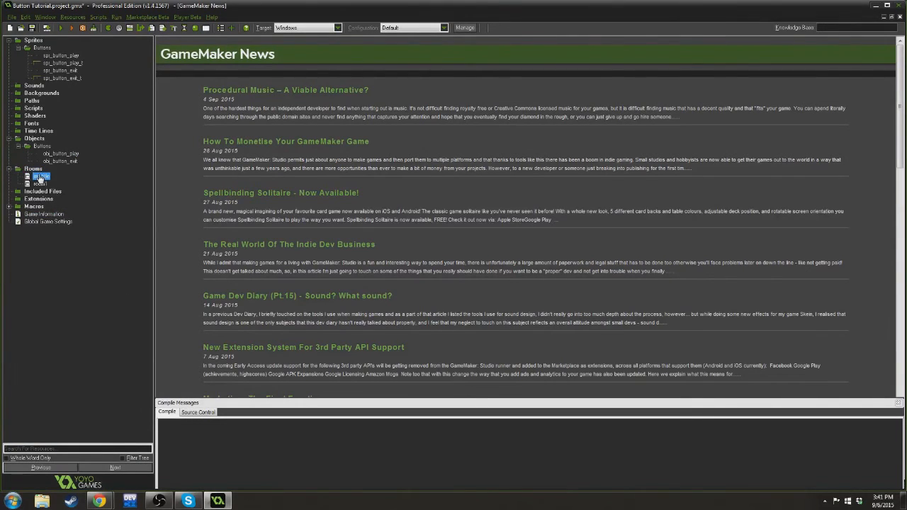
pyautogui.doubleClick(40, 176)
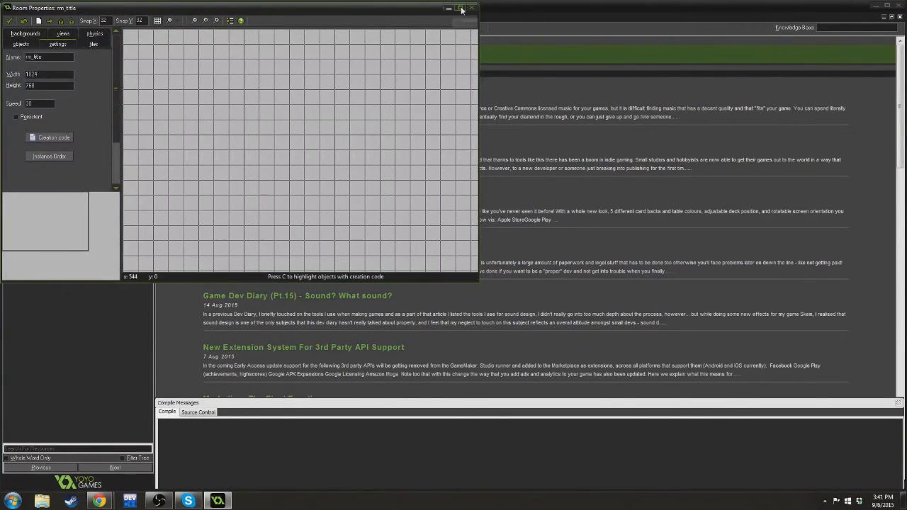
pyautogui.click(460, 6)
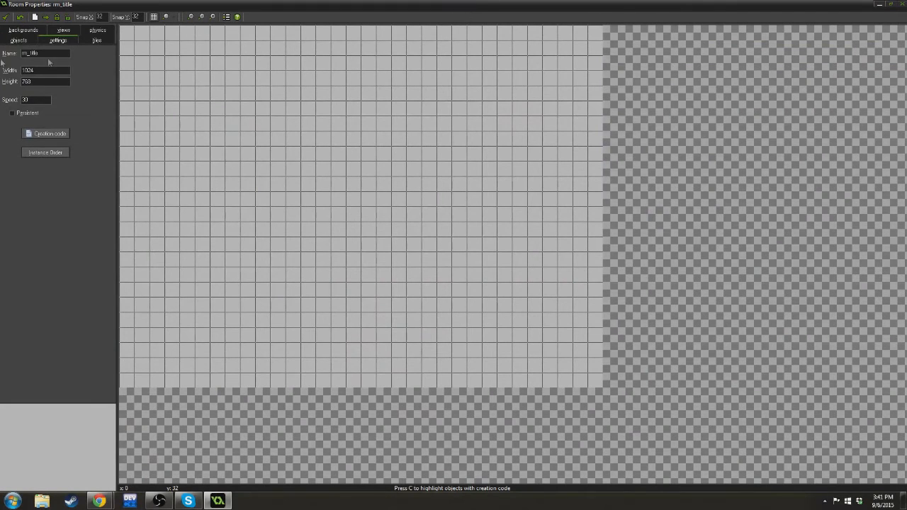
# Place one instance of obj_button_play near the centre of the rm_title room.
pyautogui.click(19, 40)
pyautogui.click(70, 292)
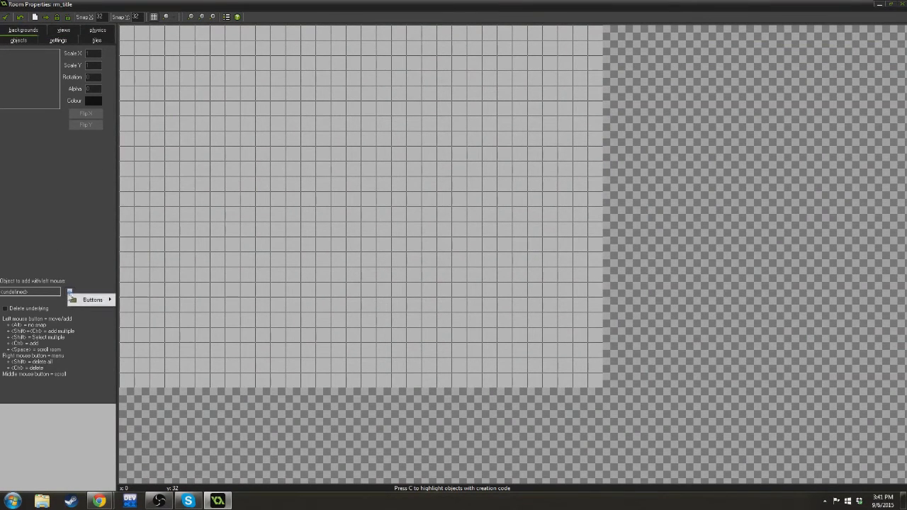
pyautogui.moveTo(89, 300)
pyautogui.click(149, 300)
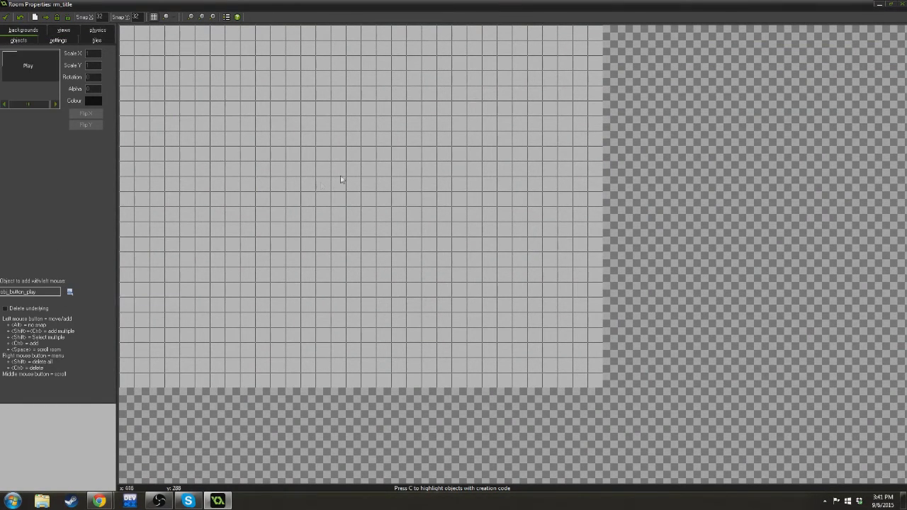
pyautogui.click(364, 179)
pyautogui.moveTo(364, 179); pyautogui.dragTo(340, 198)
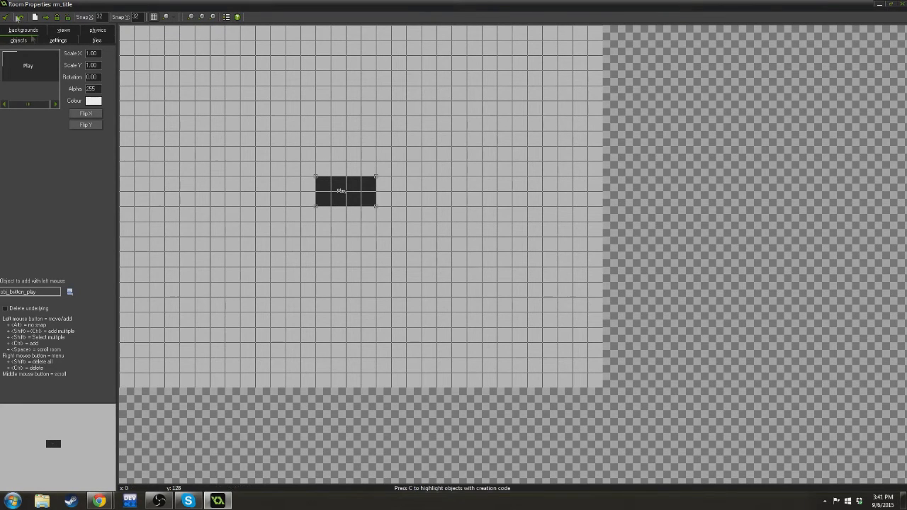
# Place one instance of obj_button_exit directly below the Play button, aligned with it, and confirm the room.
pyautogui.click(69, 292)
pyautogui.moveTo(97, 298)
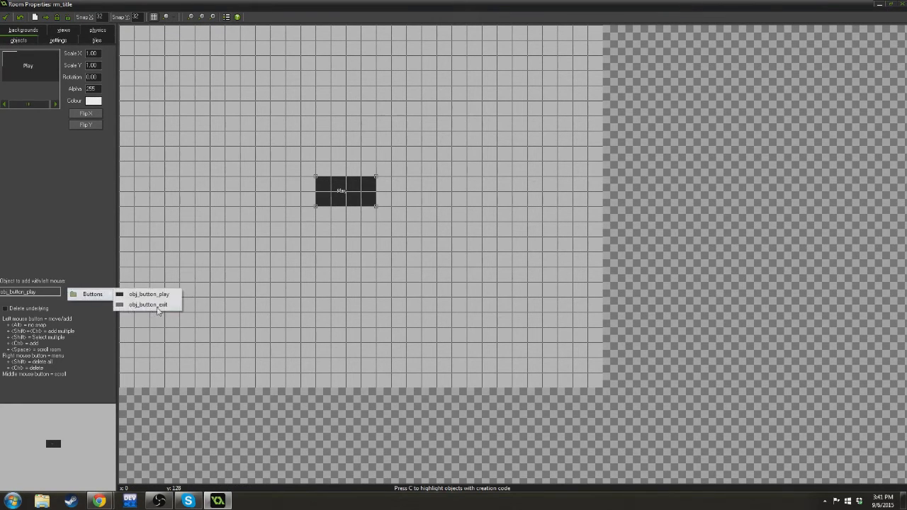
pyautogui.click(156, 305)
pyautogui.click(340, 228)
pyautogui.moveTo(340, 229); pyautogui.dragTo(349, 238)
pyautogui.click(6, 17)
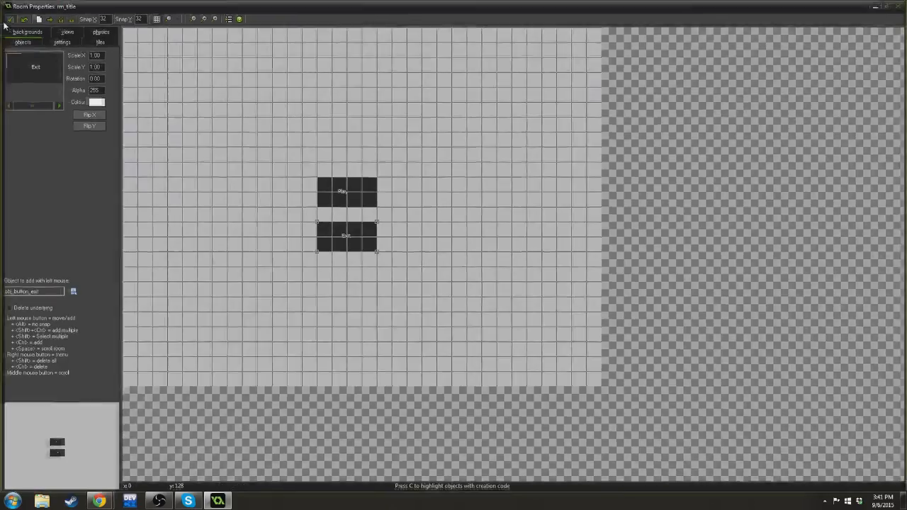
# Test-run the game twice, trying the Play button in the first run and the Exit button in the second.
pyautogui.click(63, 27)
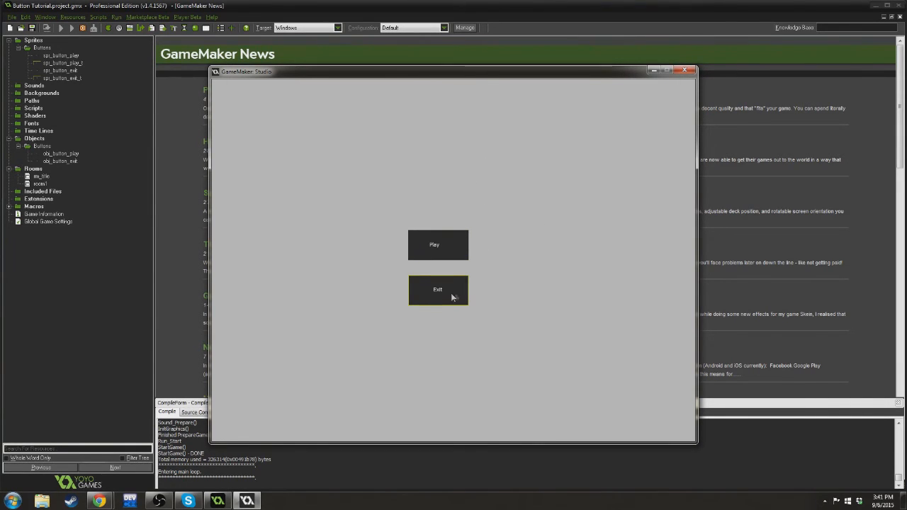
pyautogui.click(443, 253)
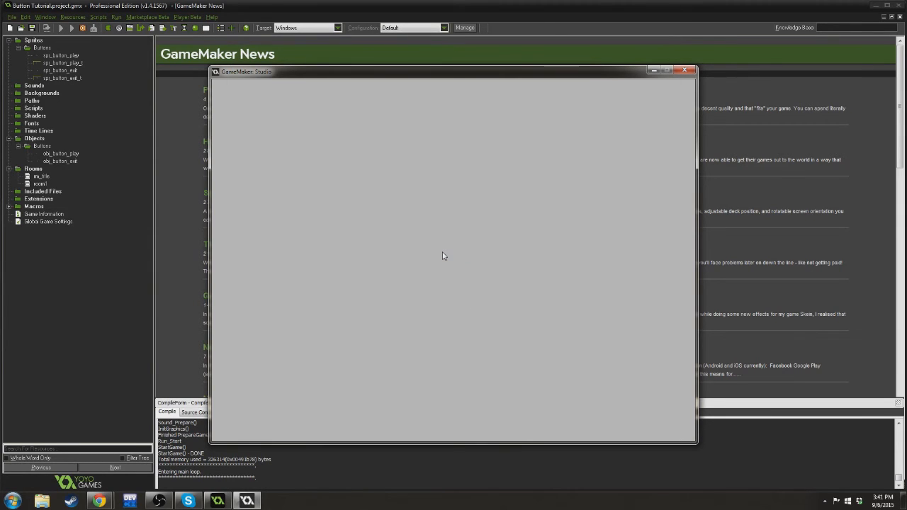
pyautogui.click(685, 70)
pyautogui.click(63, 29)
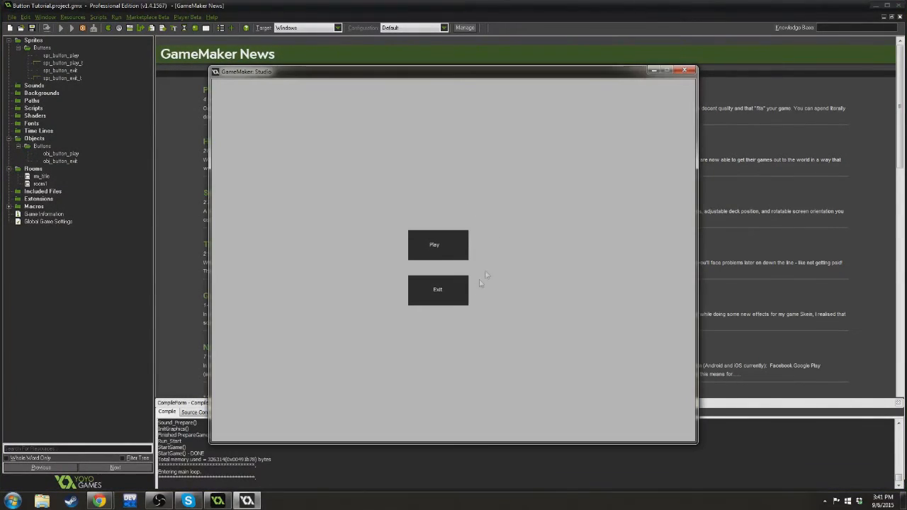
pyautogui.click(453, 298)
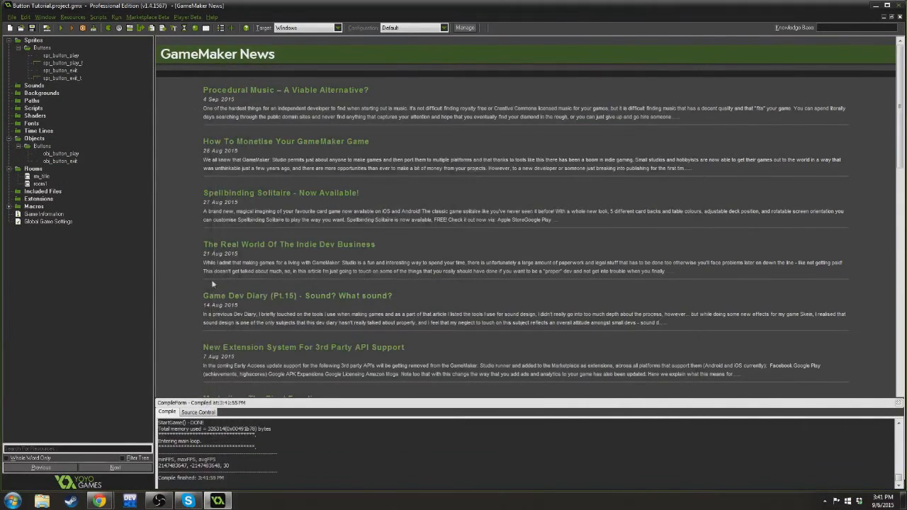
# Delete room1 from the Rooms group and confirm the deletion.
pyautogui.click(40, 183)
pyautogui.rightClick(39, 184)
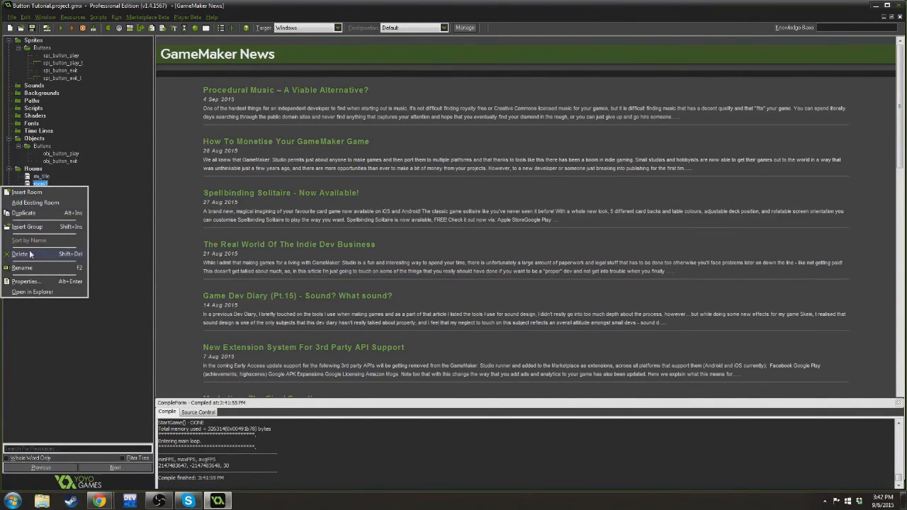
pyautogui.click(30, 254)
pyautogui.click(489, 270)
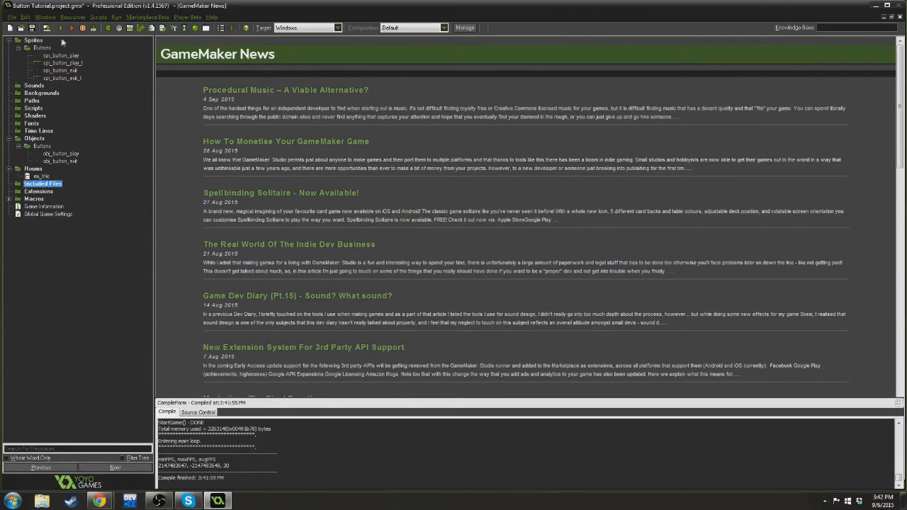
# Run the game with only rm_title, try the Play button, read the code error's cause and abort the game.
pyautogui.click(61, 29)
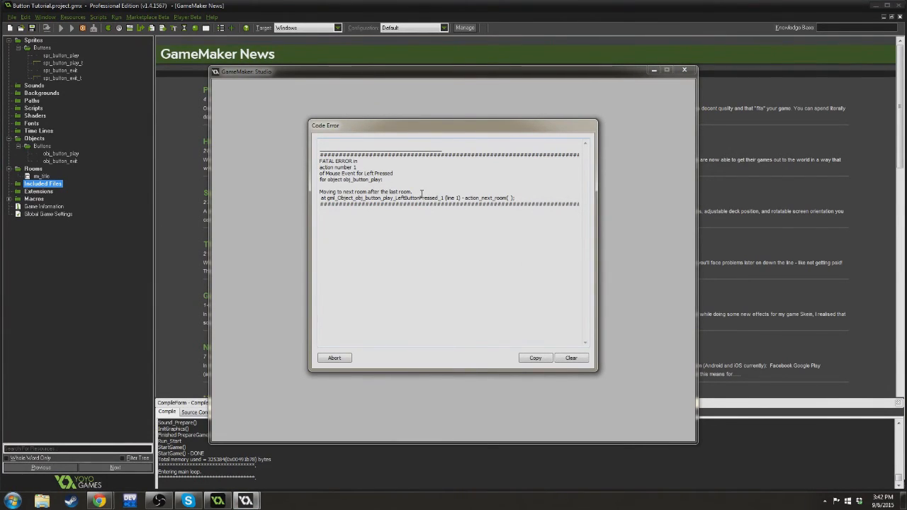
pyautogui.moveTo(425, 191); pyautogui.dragTo(319, 192)
pyautogui.click(417, 217)
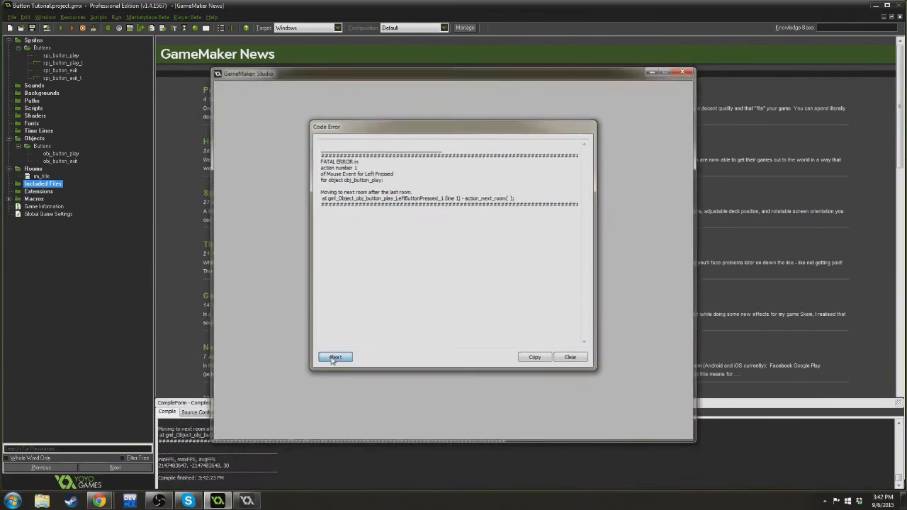
pyautogui.click(333, 358)
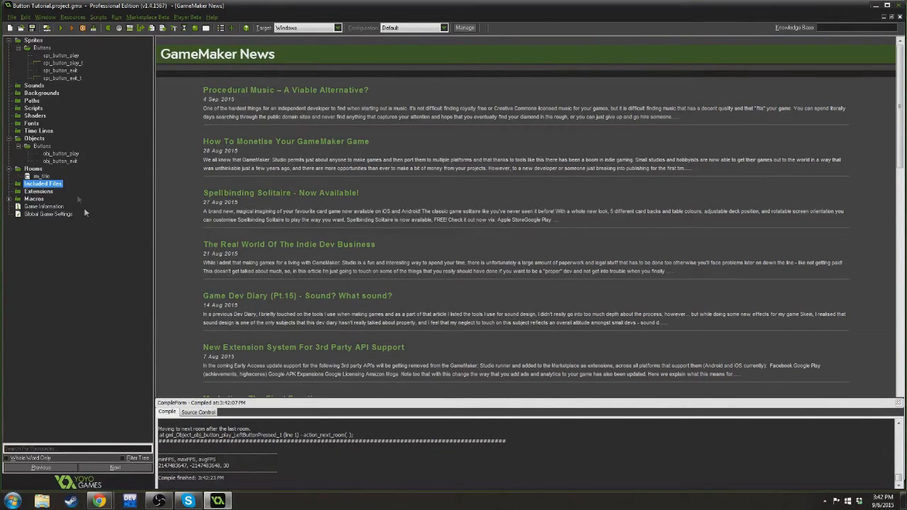
# Review the Mouse Enter and Mouse Leave actions of obj_button_exit and the properties of the spr_button_play sprite, closing each window.
pyautogui.click(73, 162)
pyautogui.doubleClick(73, 162)
pyautogui.click(124, 35)
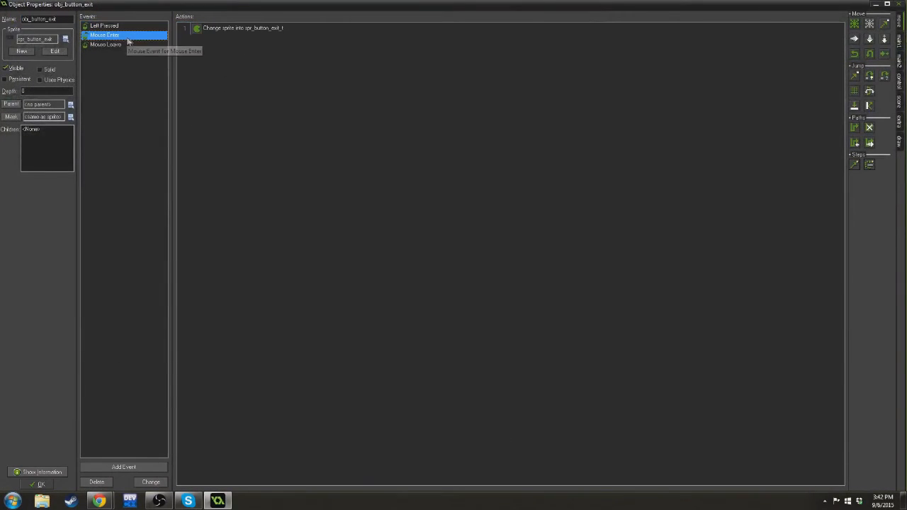
pyautogui.click(231, 30)
pyautogui.click(128, 45)
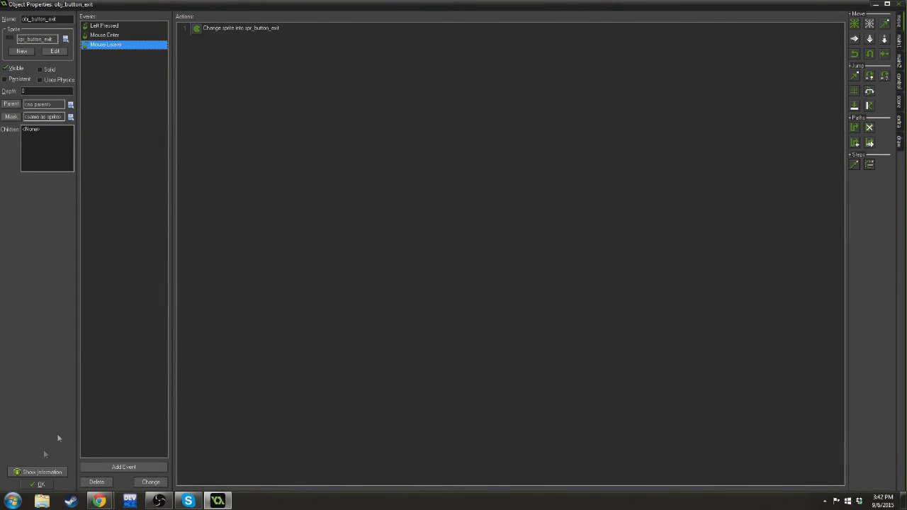
pyautogui.click(39, 484)
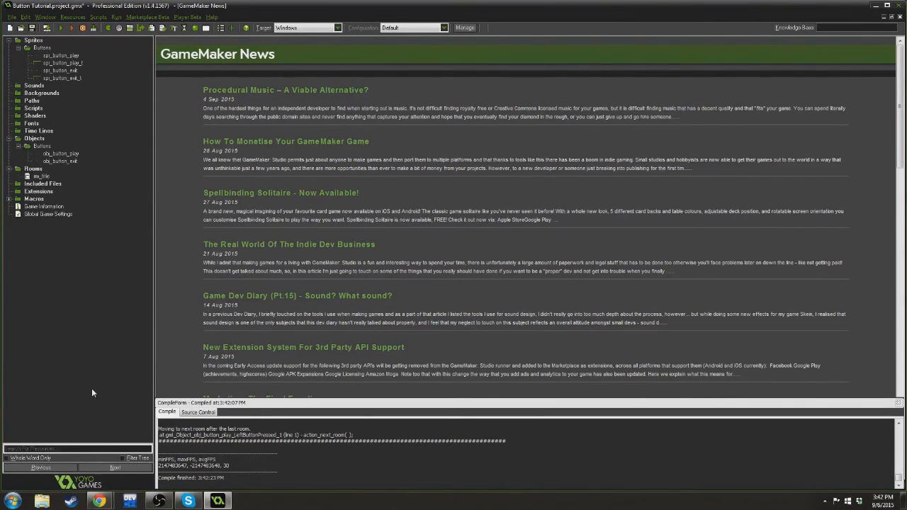
pyautogui.doubleClick(49, 56)
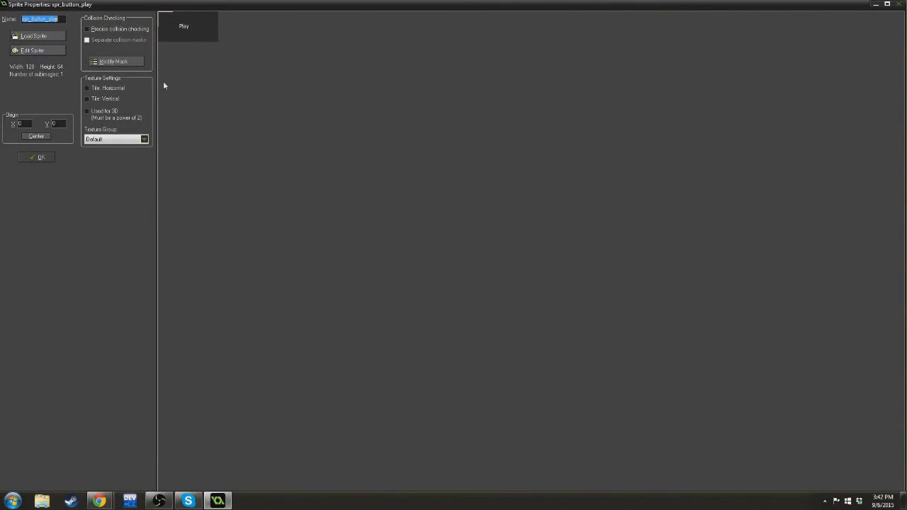
pyautogui.click(39, 158)
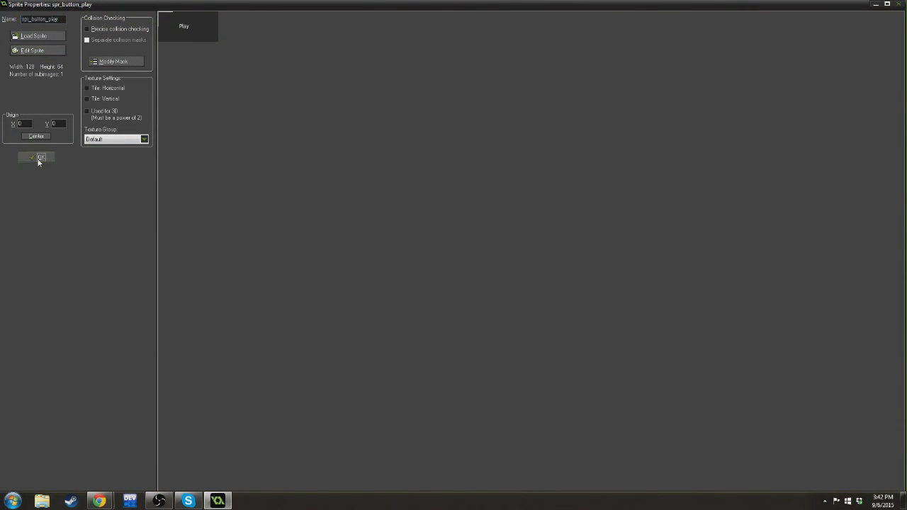